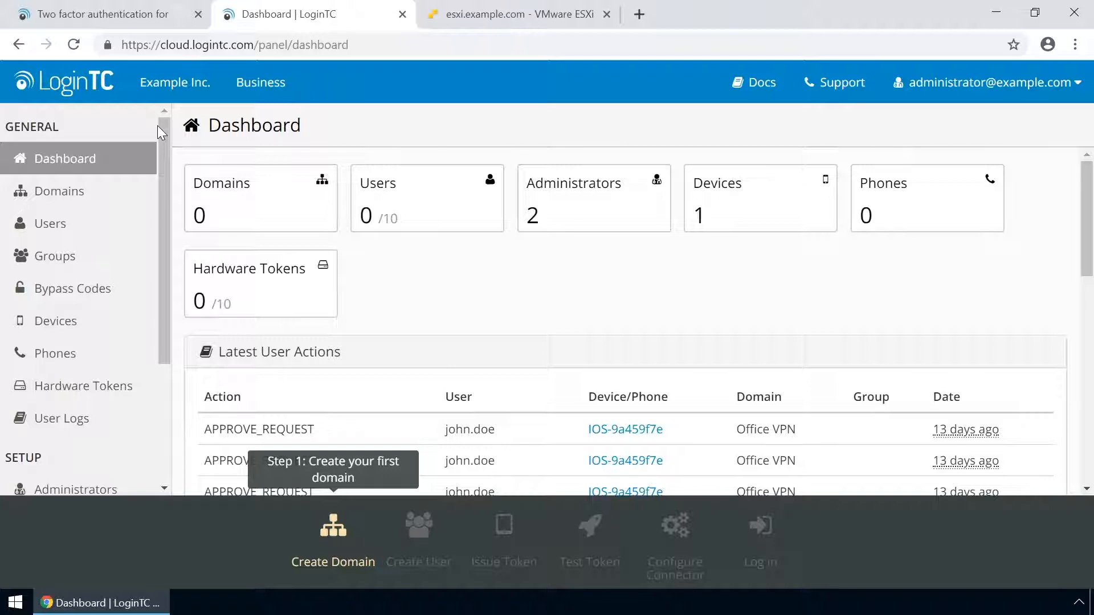
Create the 'Example Inc. Secure Access' domain with chair_inc_logo from Documents as its icon
left_click(86, 198)
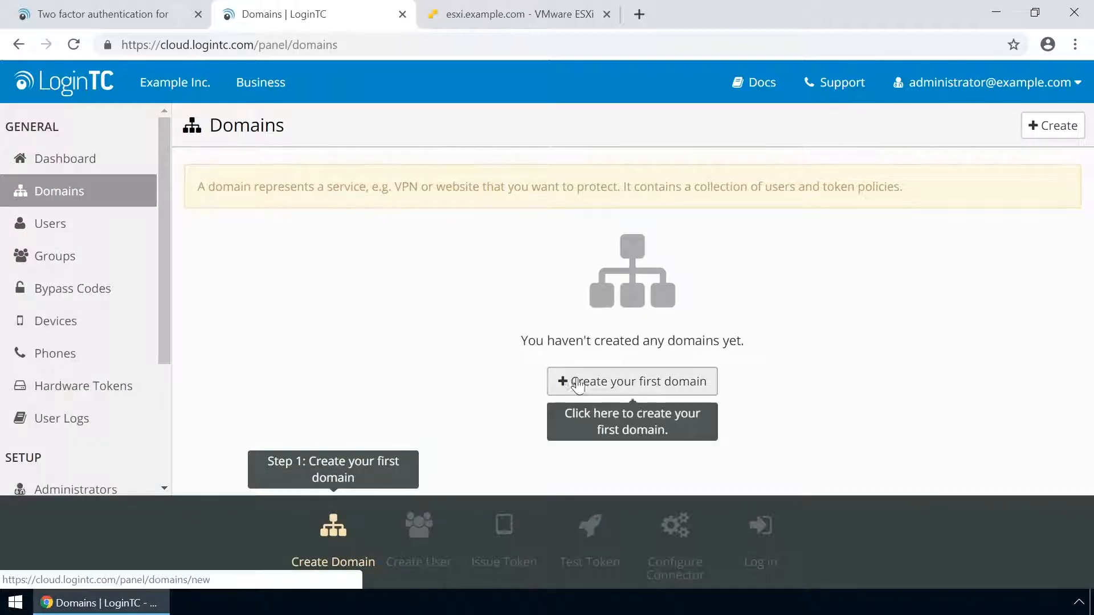
left_click(622, 381)
type("Exa")
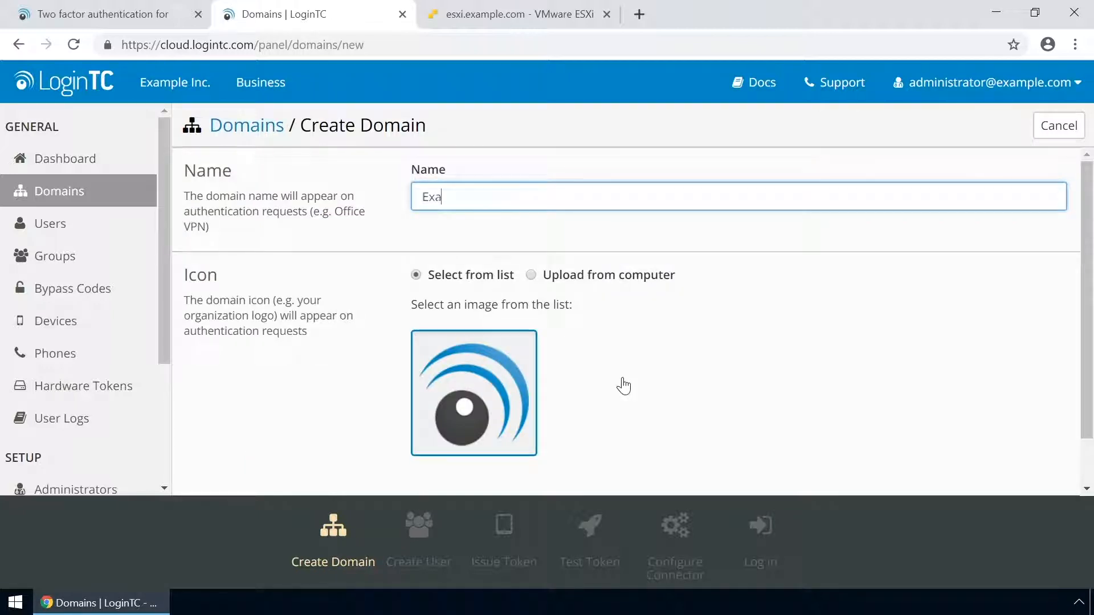
type("mple Inc. Secure Access")
left_click(532, 275)
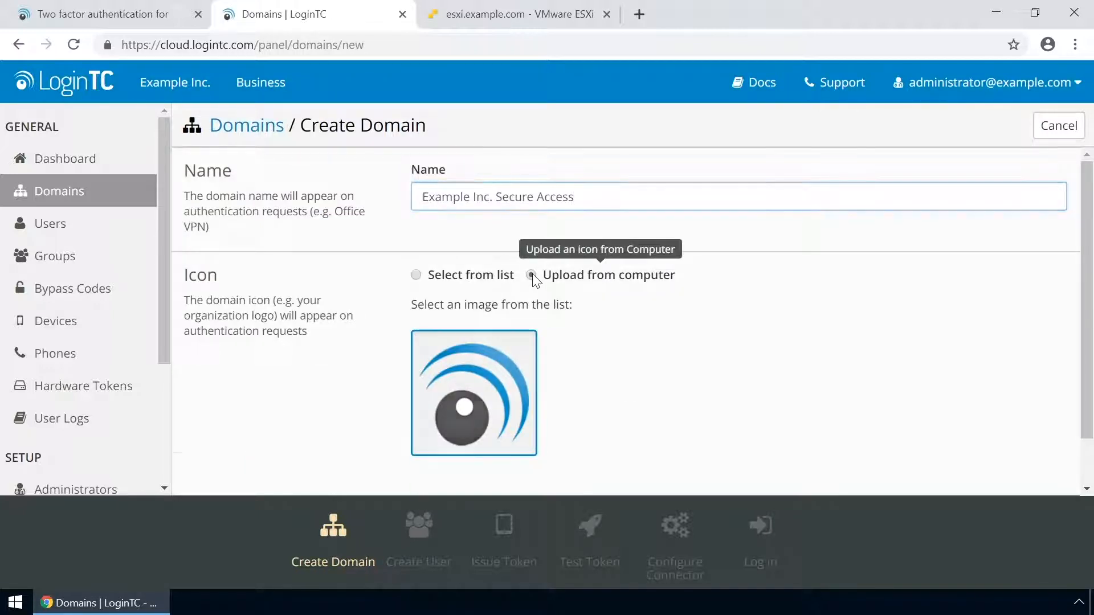
left_click(483, 362)
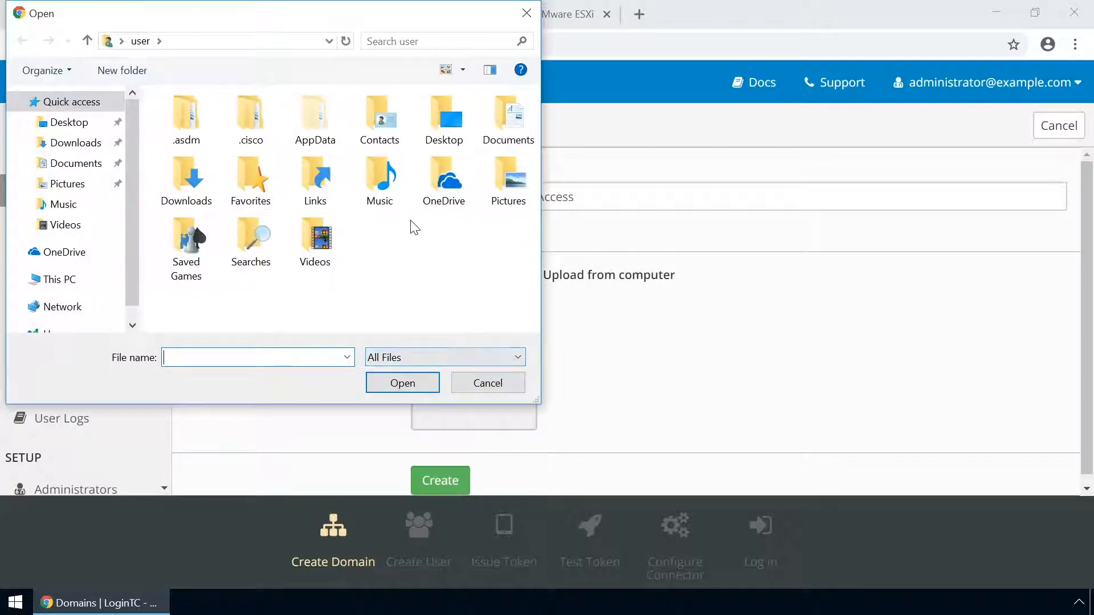
double_click(507, 127)
left_click(201, 142)
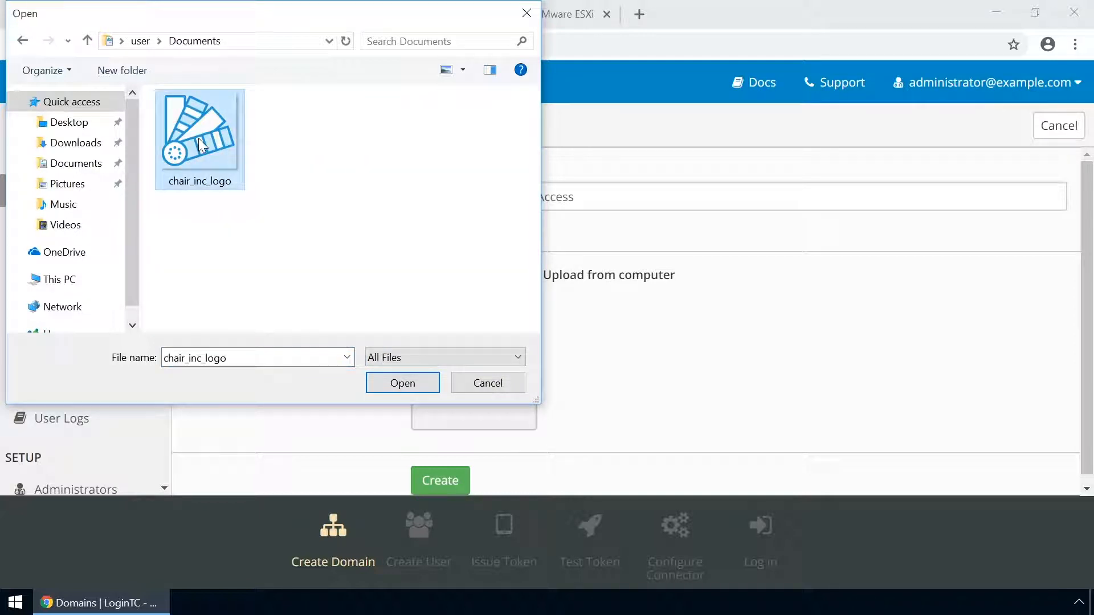
left_click(402, 383)
left_click(446, 484)
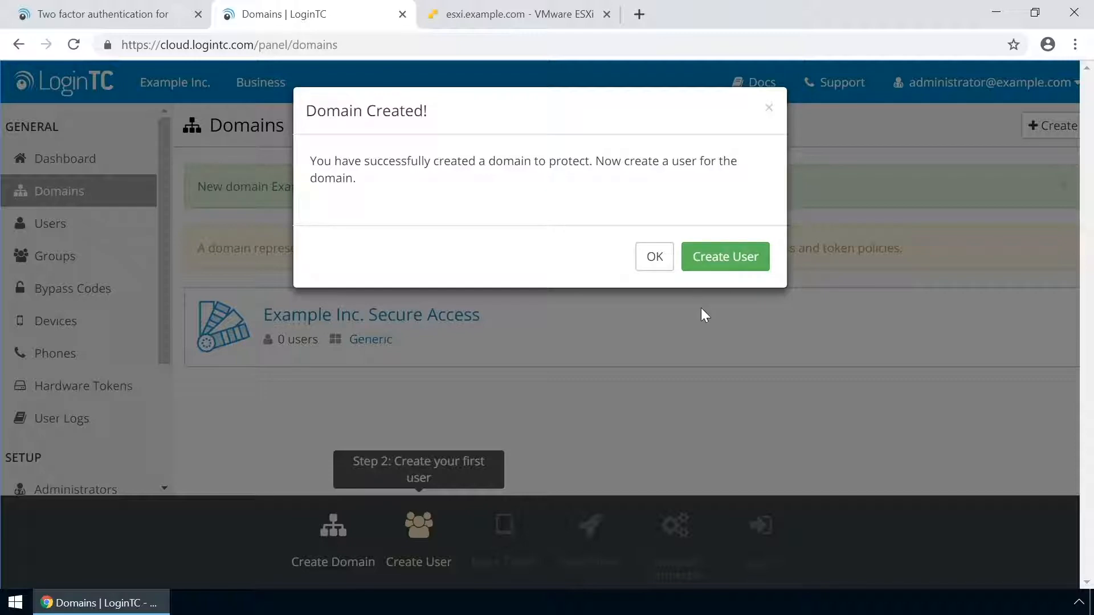
left_click(658, 260)
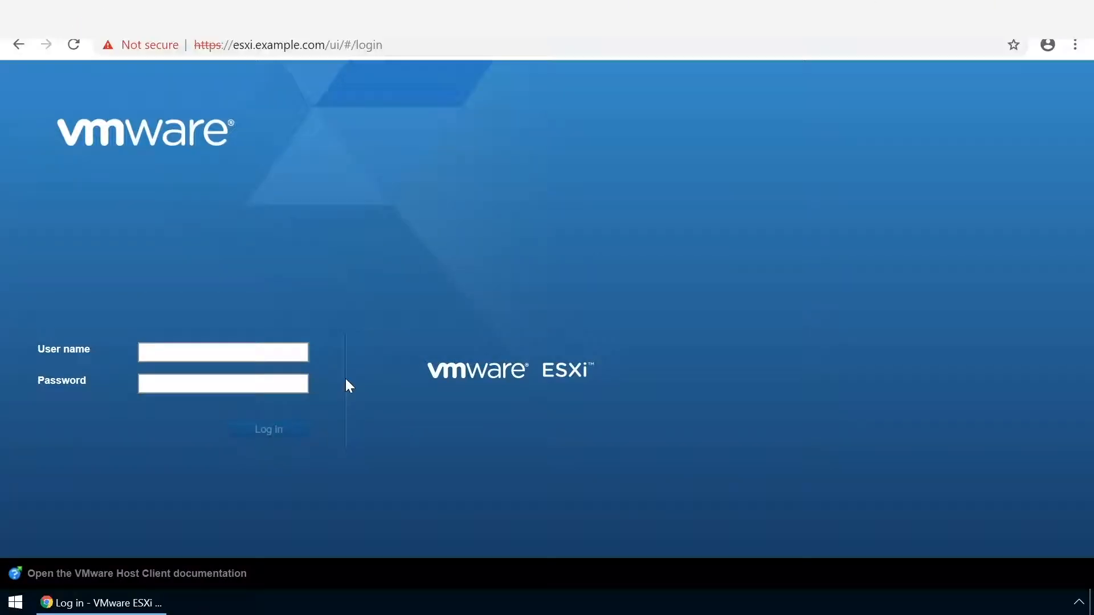
Log in to the ESXi host as root
type("root")
left_click(273, 377)
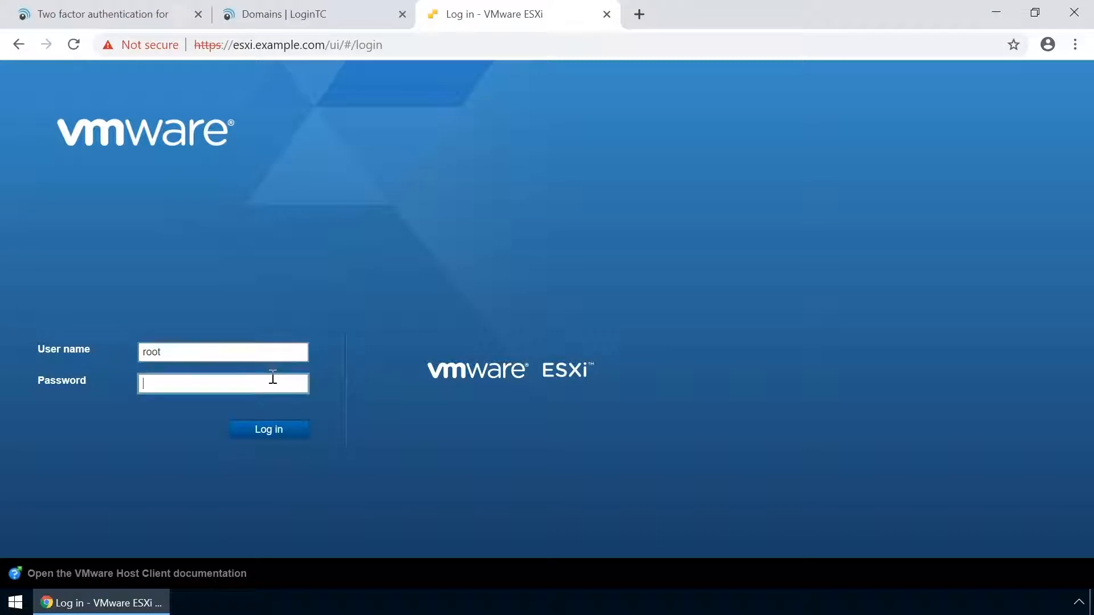
left_click(274, 426)
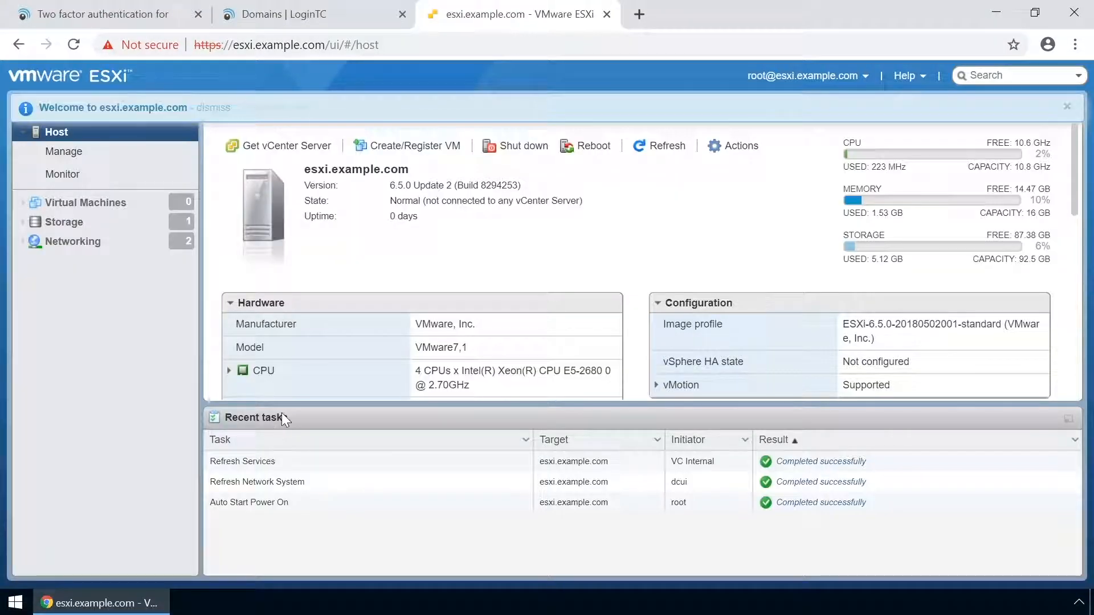
Start an OVF/OVA deployment and select the connector's OVF and VMDK files
left_click(401, 144)
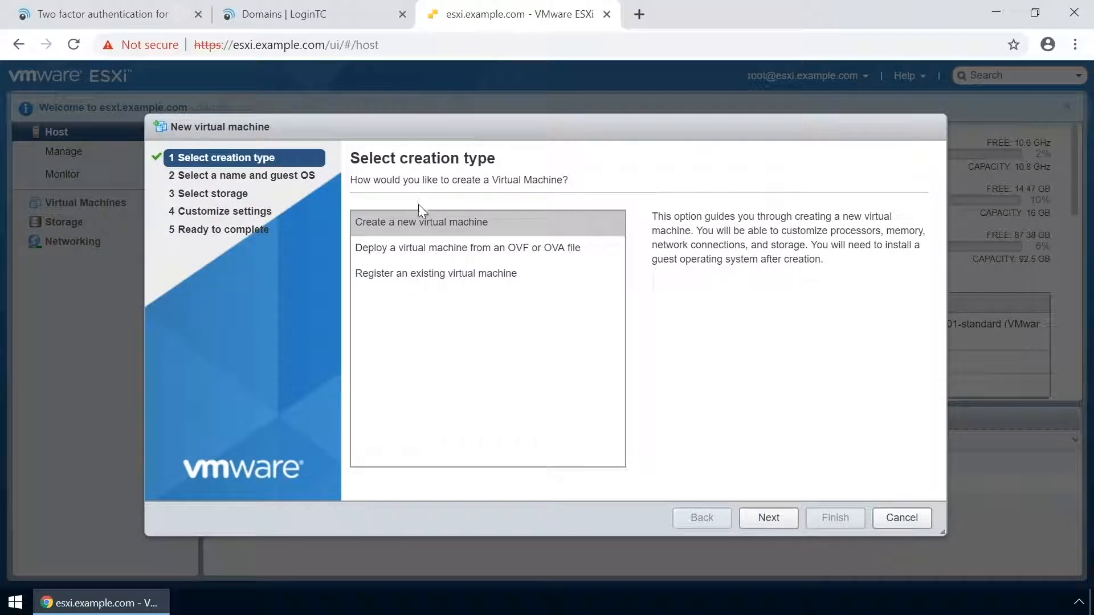
left_click(434, 244)
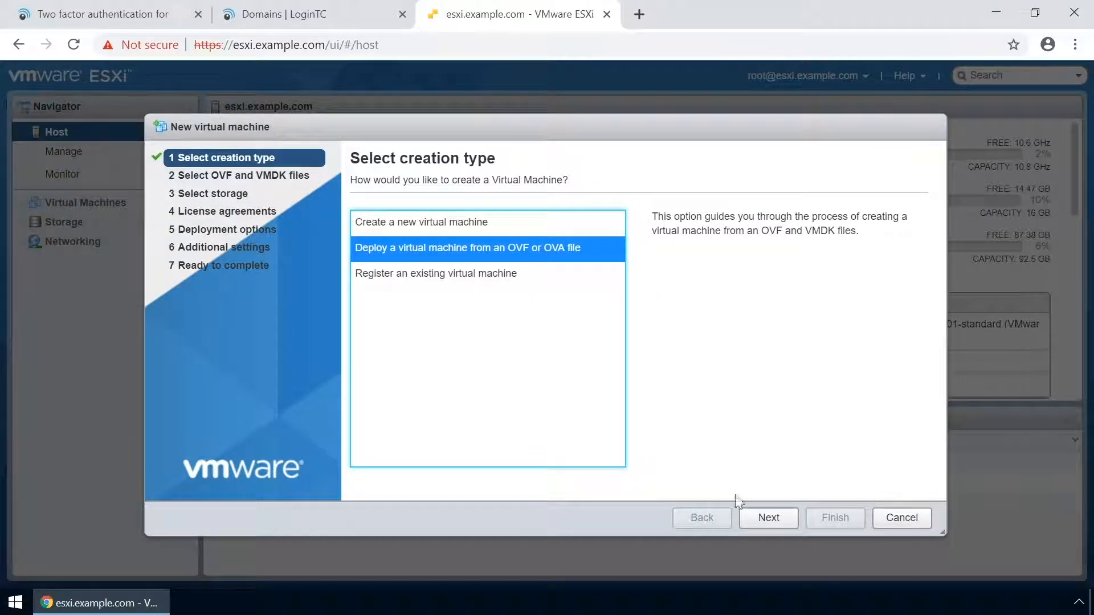
left_click(767, 520)
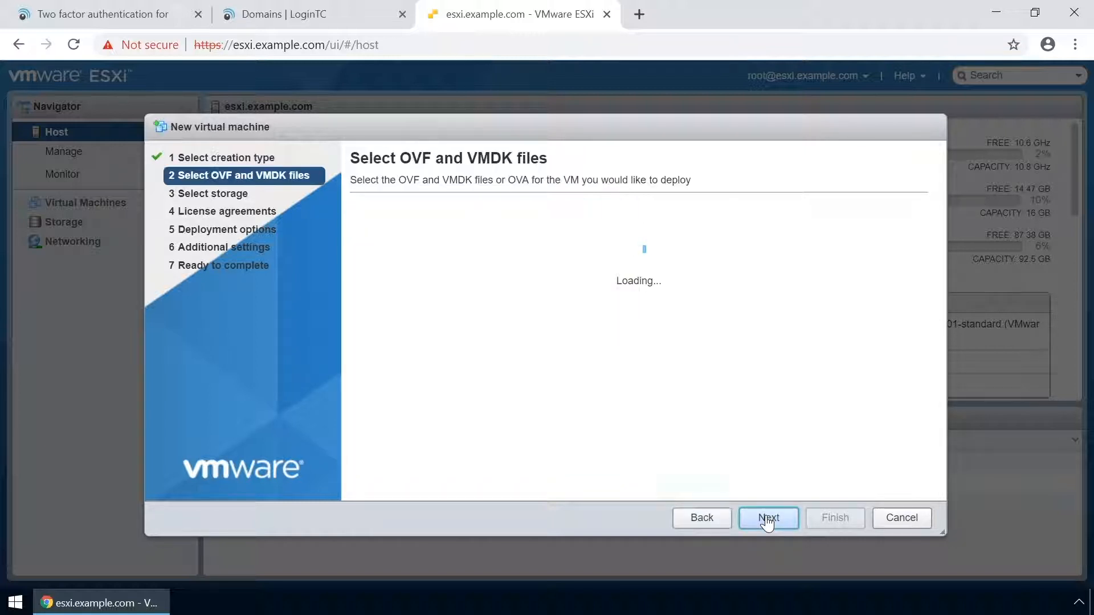
left_click(658, 415)
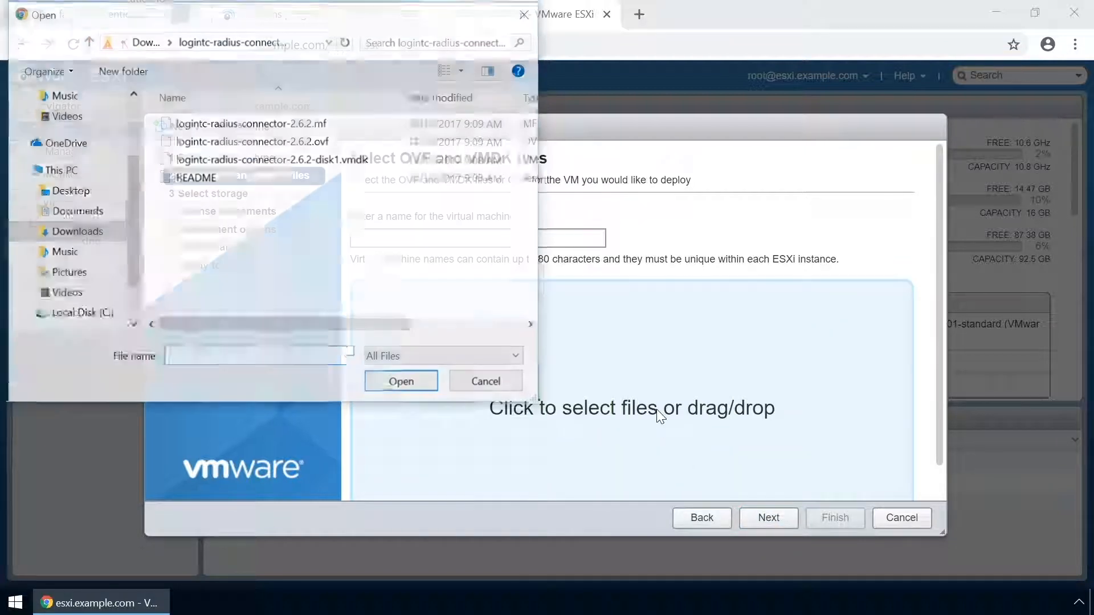
left_click(279, 125)
left_click(279, 162, "shift")
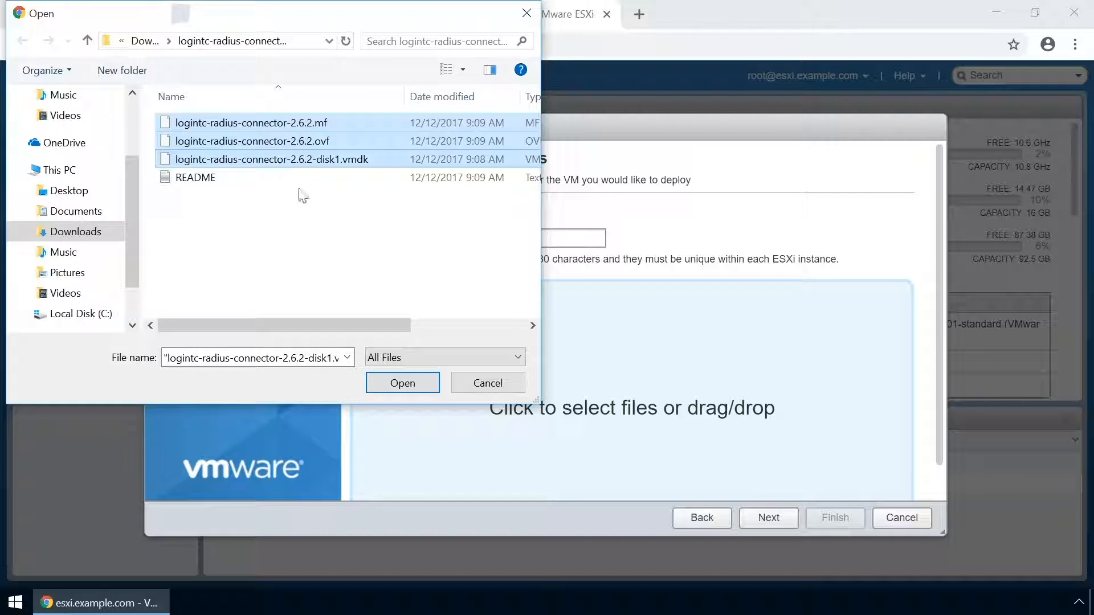
left_click(410, 378)
Deploy it as VM logintc-radius-connector-2.6.2 on datastore1 with thick disk provisioning
left_click(405, 245)
type("logintc")
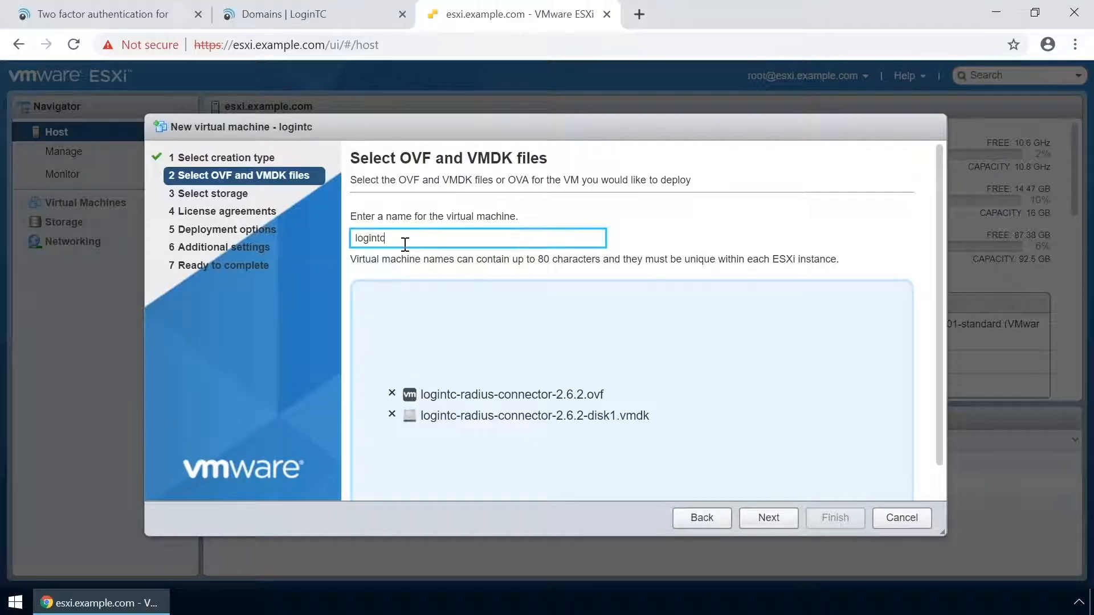
type("-radius-connector-2.6.2")
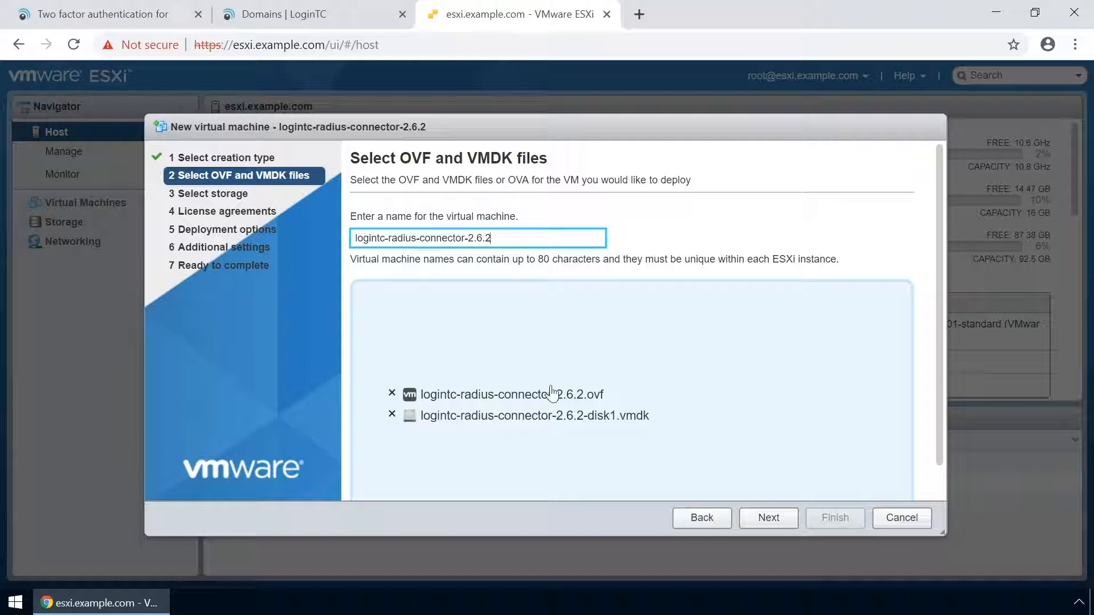
left_click(769, 517)
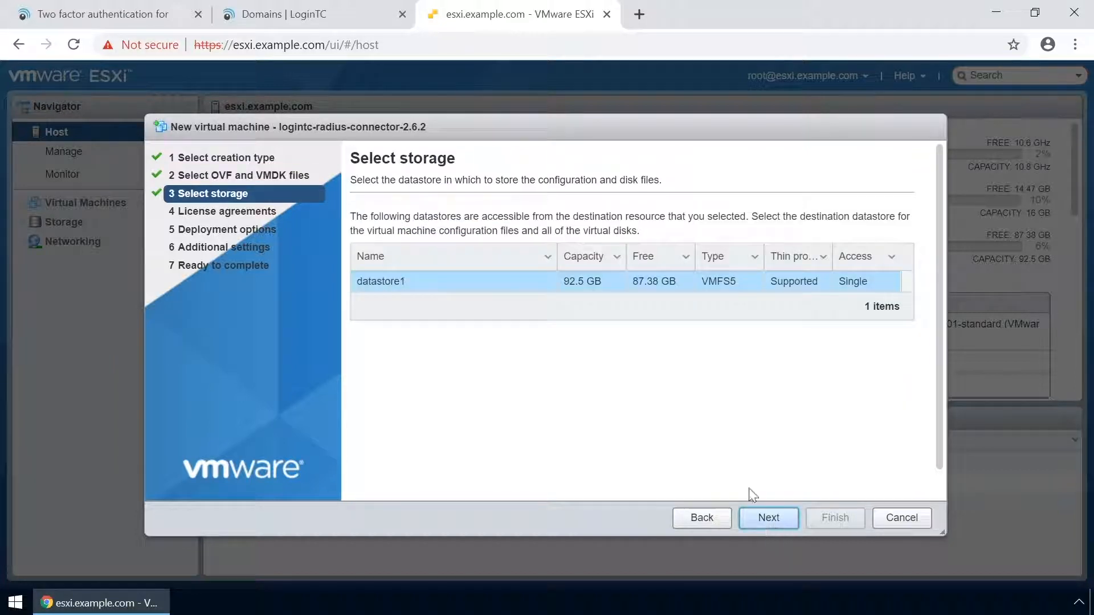
left_click(768, 523)
left_click(585, 262)
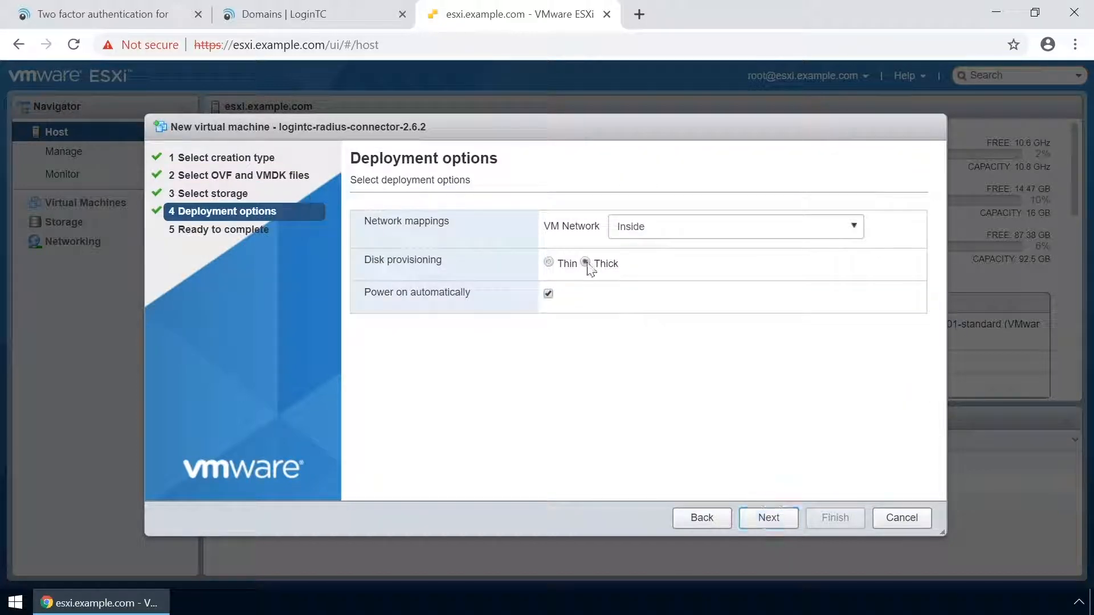
left_click(774, 518)
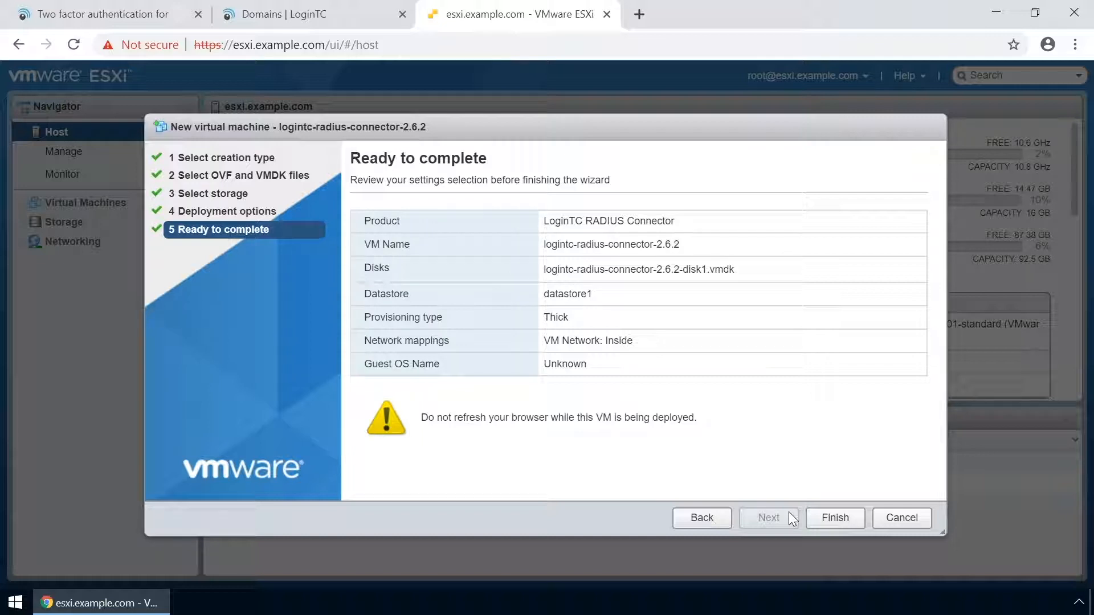
left_click(832, 519)
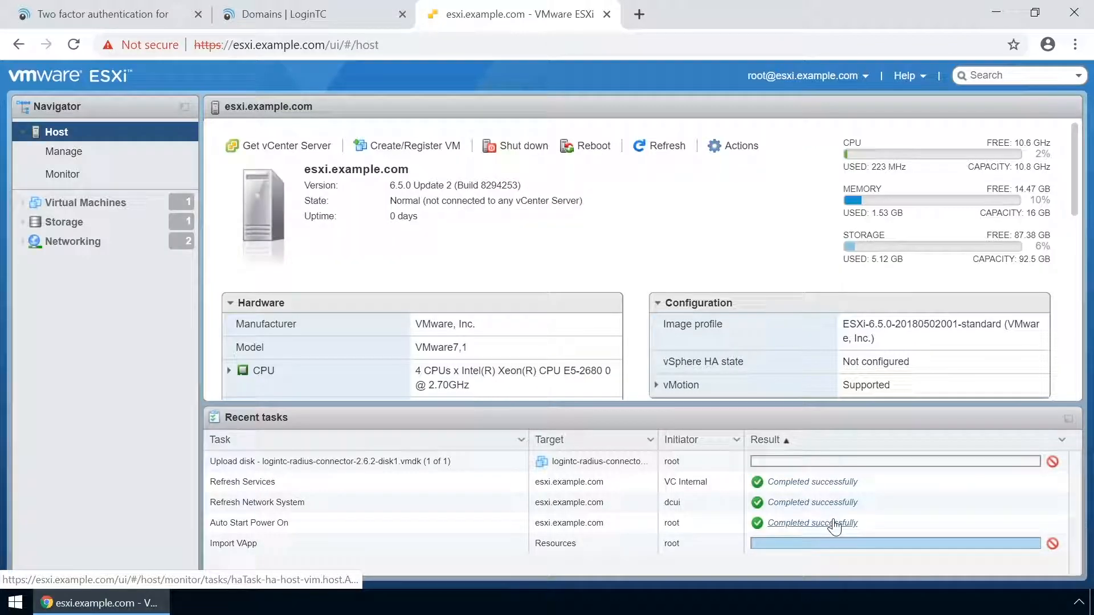
Open the logintc-radius-connector-2.6.2 VM's console in the browser
left_click(103, 205)
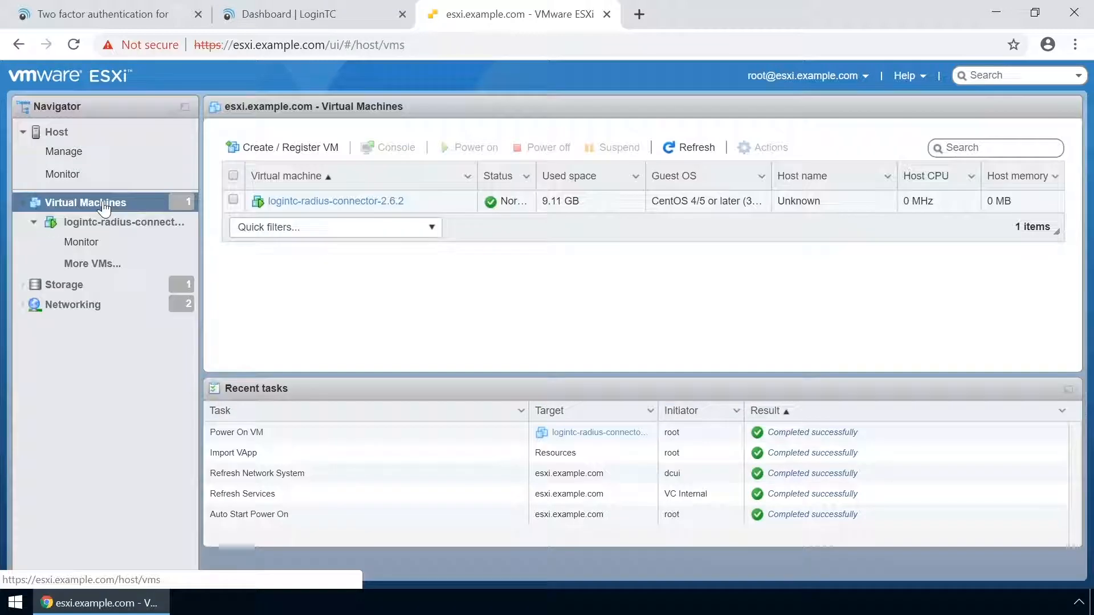
left_click(1068, 391)
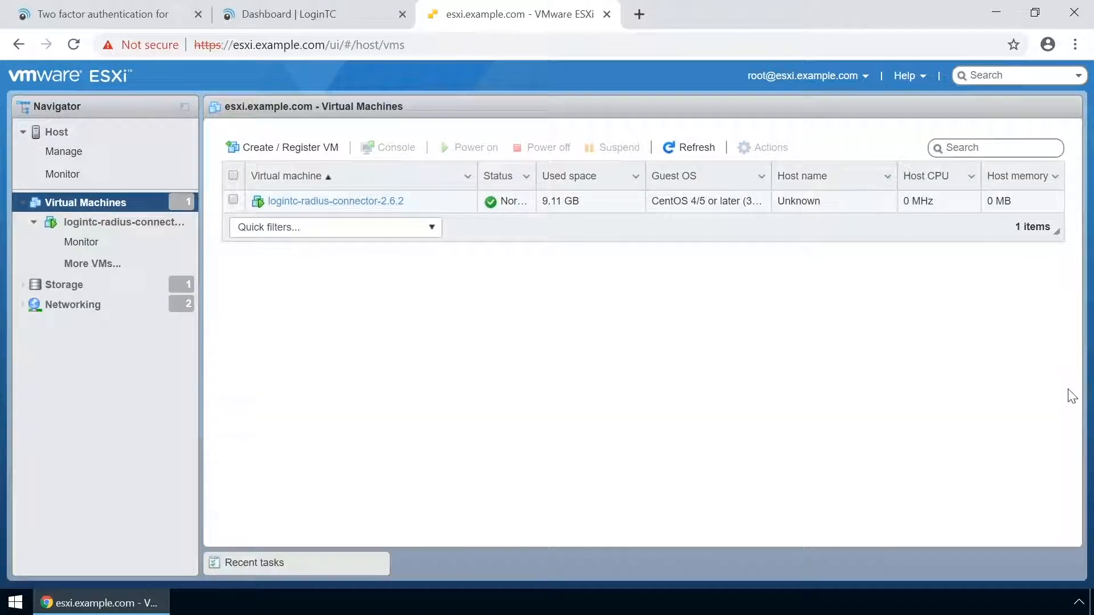
left_click(350, 205)
left_click(244, 140)
left_click(274, 159)
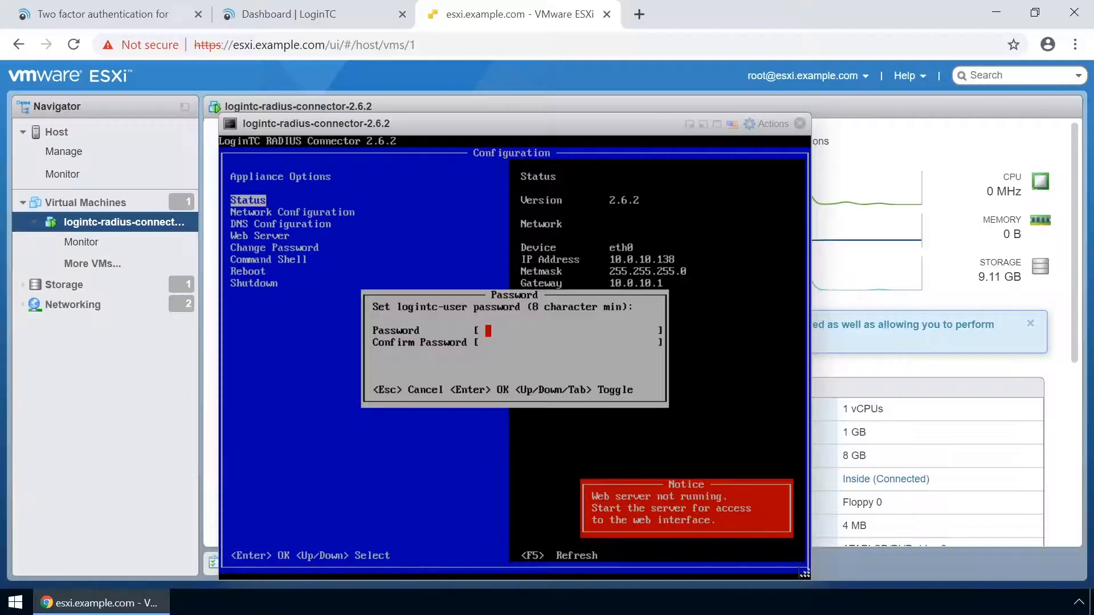
Set and confirm the logintc-user password
type("********")
type("****")
key("Tab")
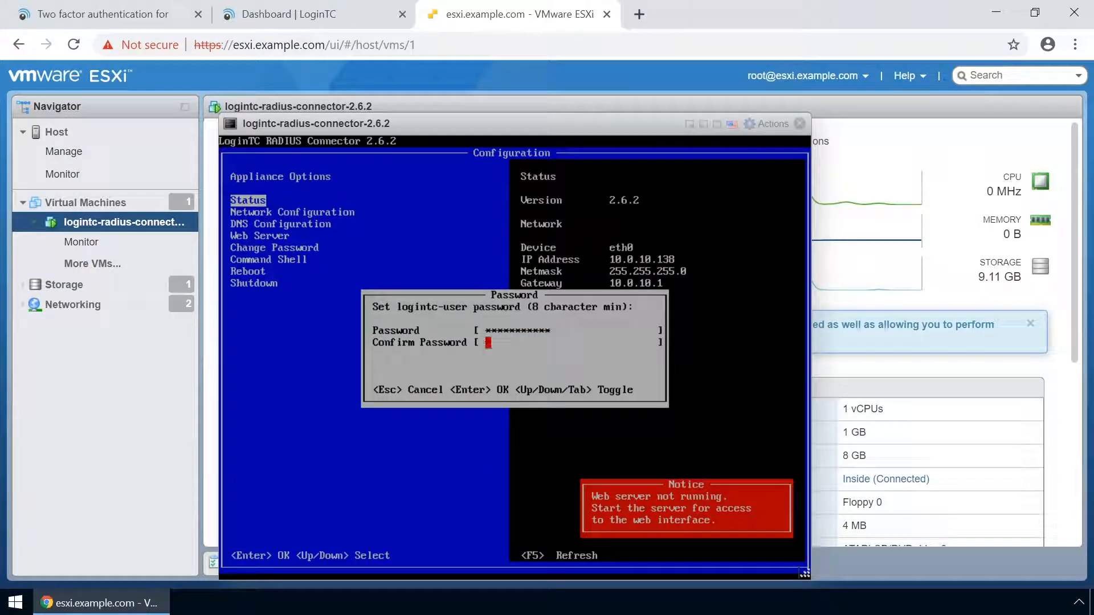
type("************")
key("Return")
key("Return")
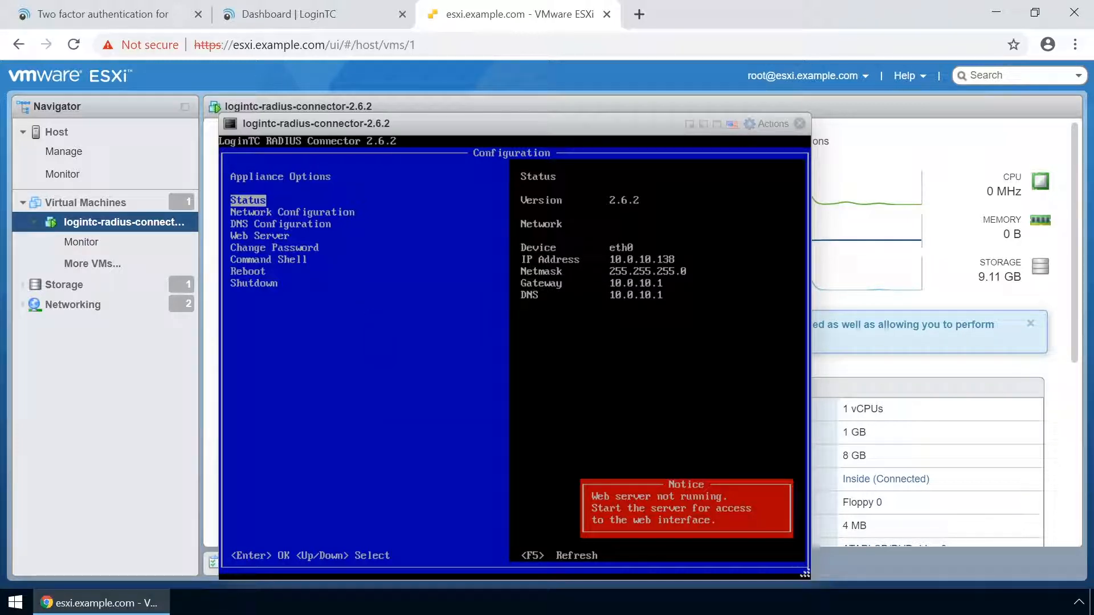
Give the appliance manual IPv4 10.0.10.162, netmask 255.255.255.0, gateway 10.0.10.116, and save
key("Down")
key("Return")
key("Down")
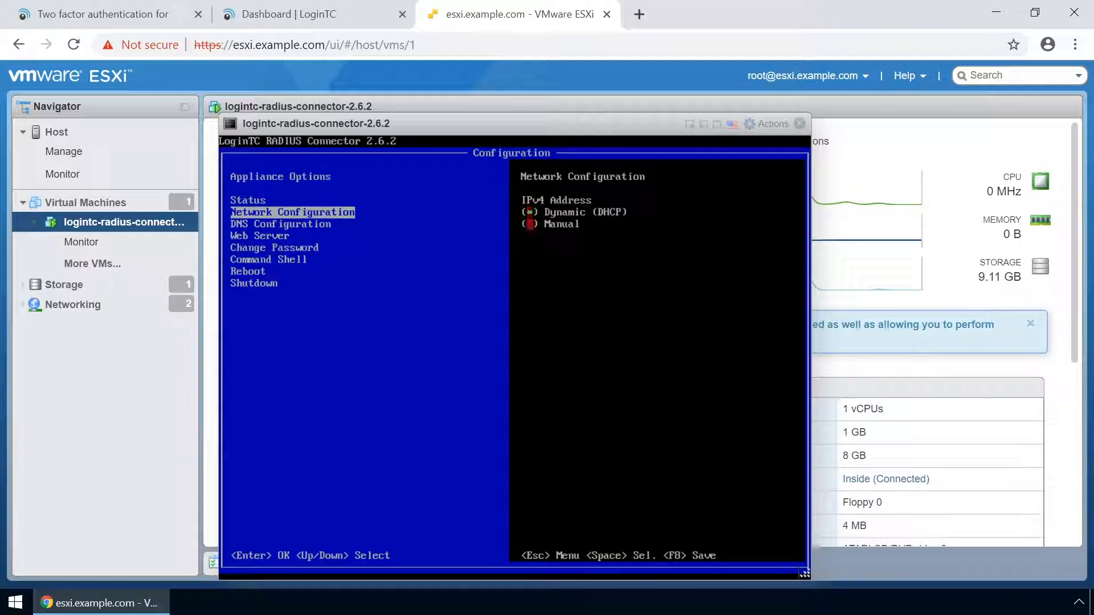
key("space")
key("Down")
type("10.0.10.162")
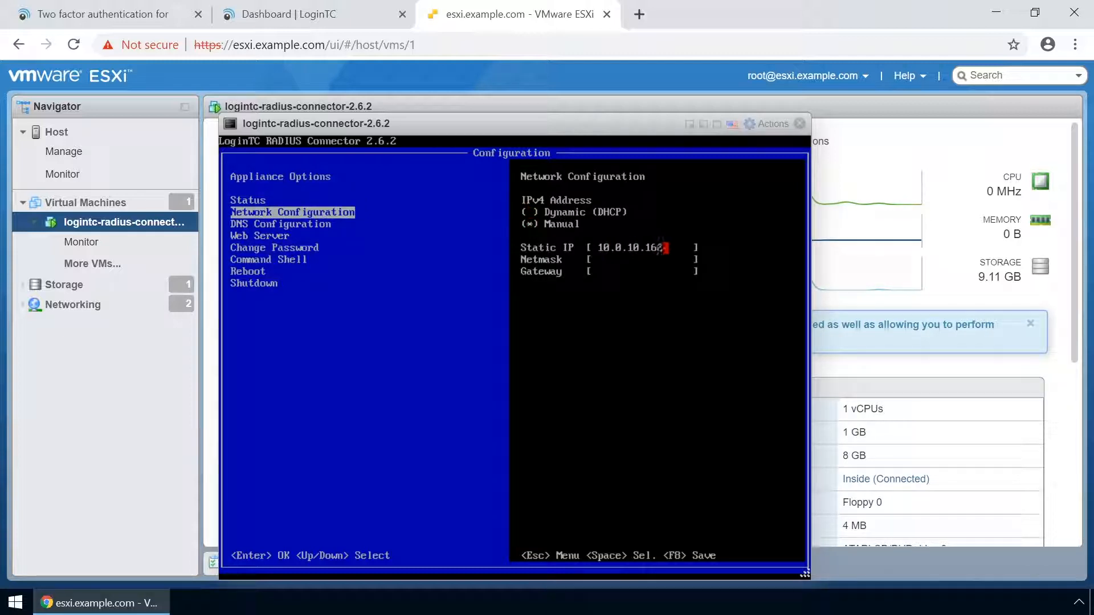
key("Down")
type("255.255.255.0")
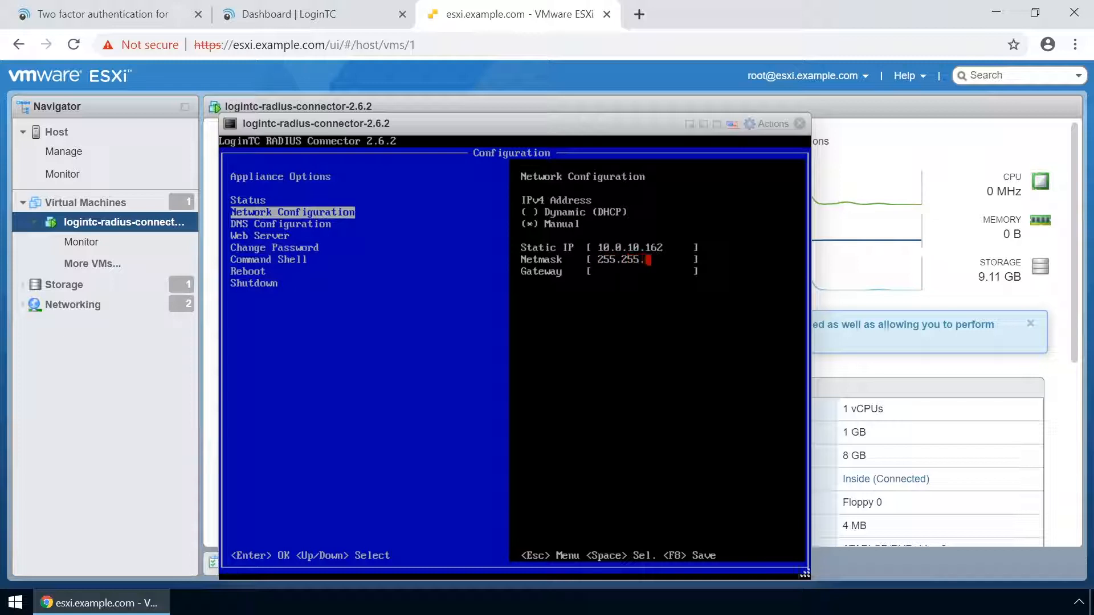
key("Down")
type("10.0.10.116")
key("F8")
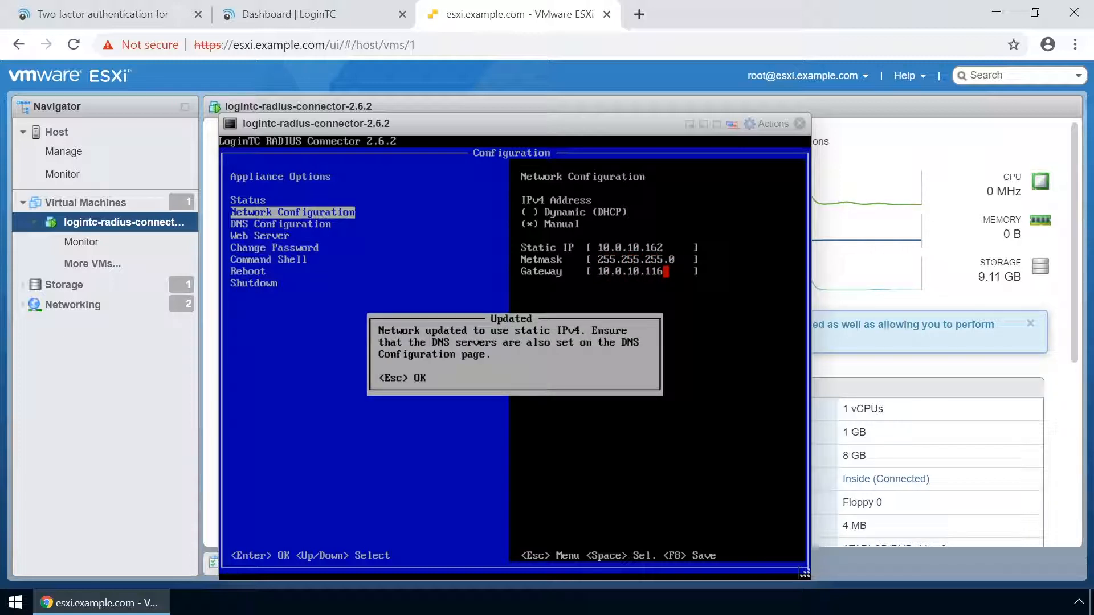
key("Return")
key("Escape")
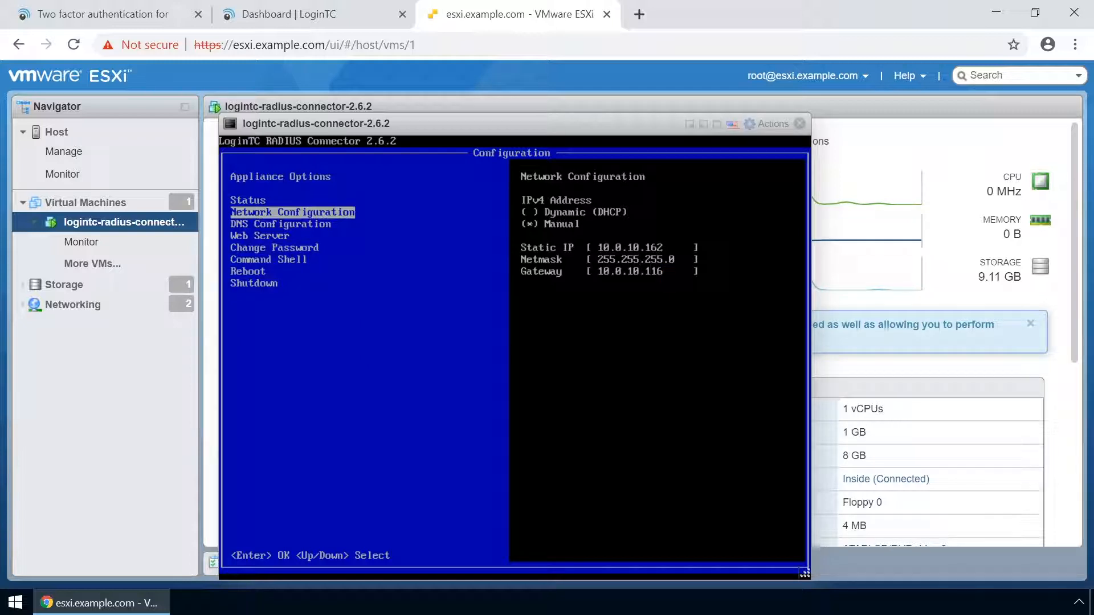
Set the primary DNS server to 8.8.8.8 and save
key("Down")
key("Return")
key("Down")
key("space")
key("Down")
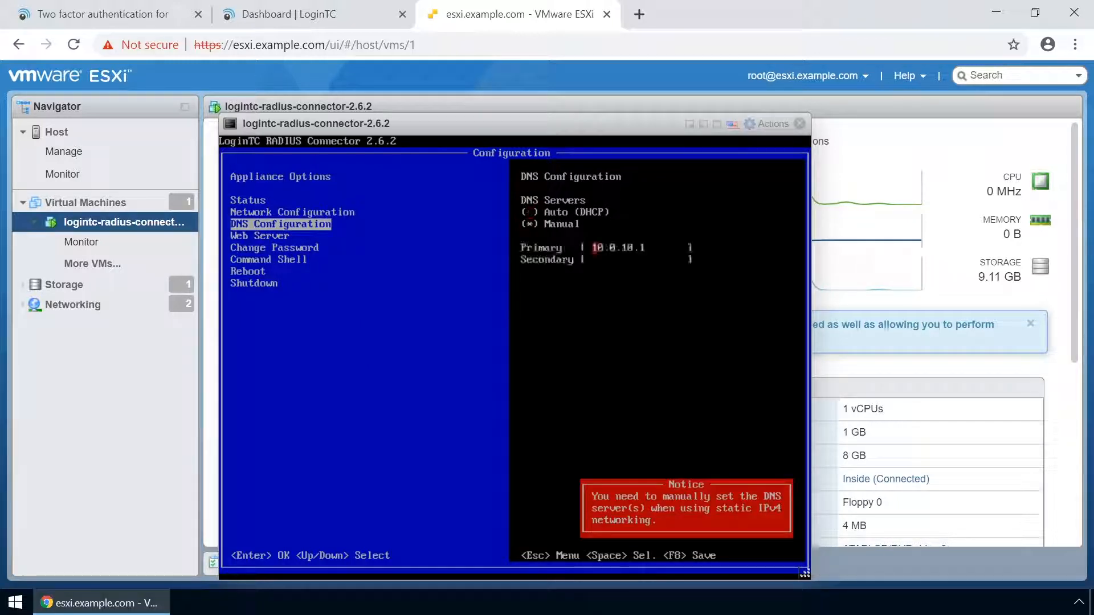
key("Right")
key("Right")
key("Right")
key("Right")
key("Right")
key("Right")
key("Right")
key("Right")
key("Right")
key("BackSpace")
key("BackSpace")
key("BackSpace")
key("BackSpace")
key("BackSpace")
key("BackSpace")
key("BackSpace")
key("BackSpace")
key("BackSpace")
type("8.8.8.8")
key("F8")
key("Escape")
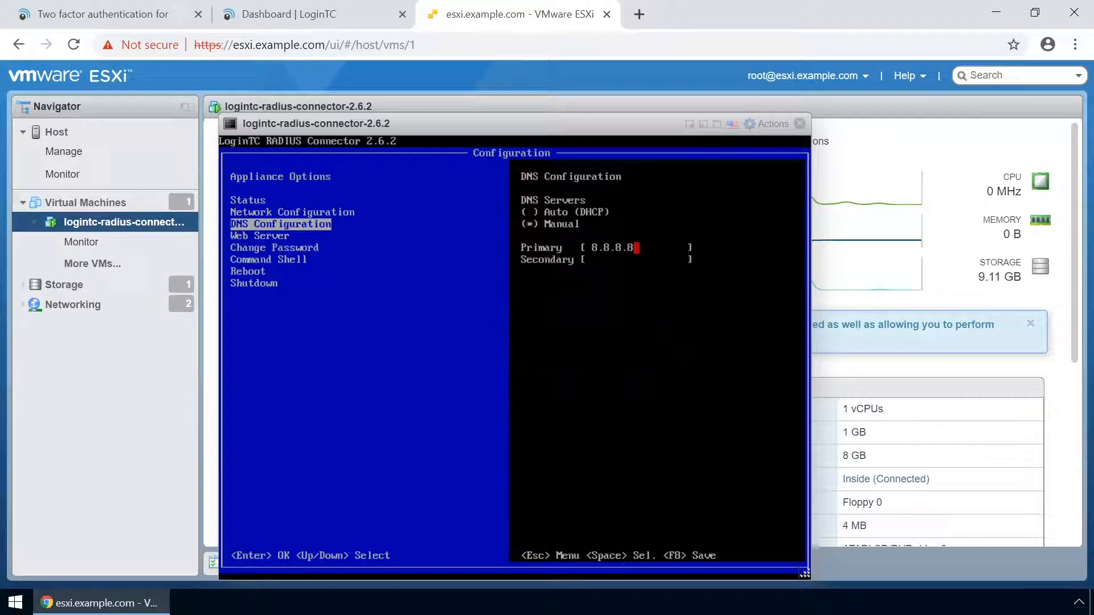
Start the appliance's web server
key("Escape")
key("Down")
key("Return")
key("Return")
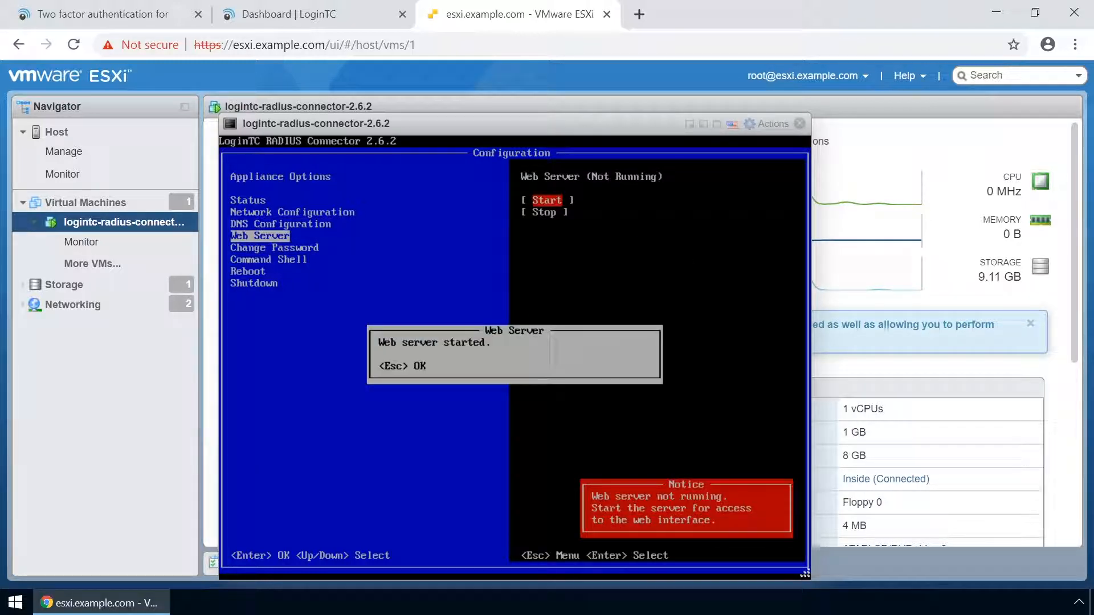
key("Escape")
key("Escape")
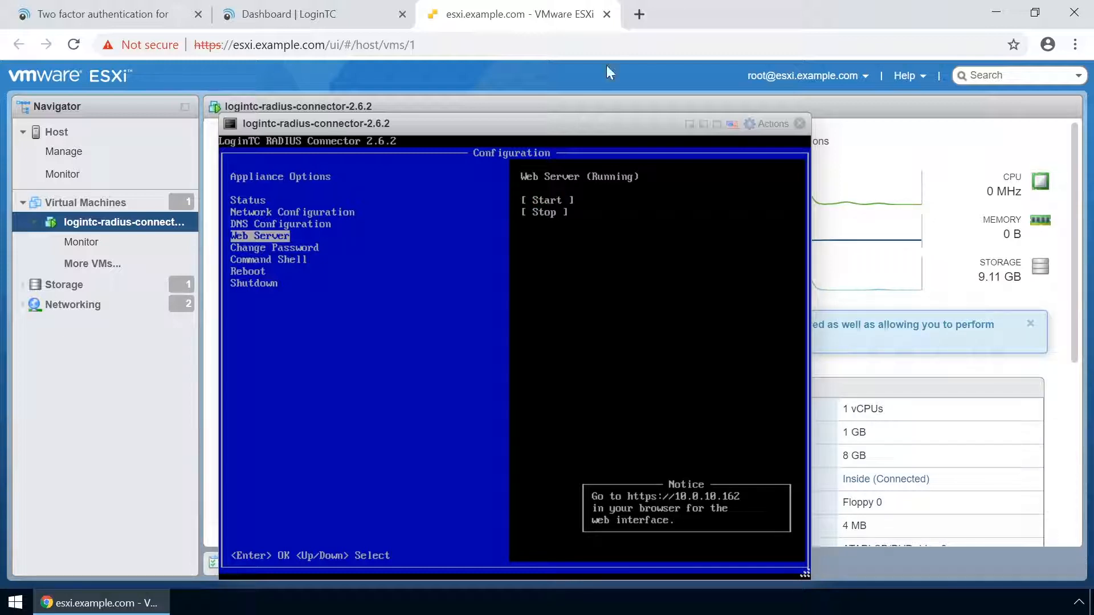
Browse to 10.0.10.162 in a new tab and log in with the appliance credentials
left_click(639, 14)
type("10.0.1")
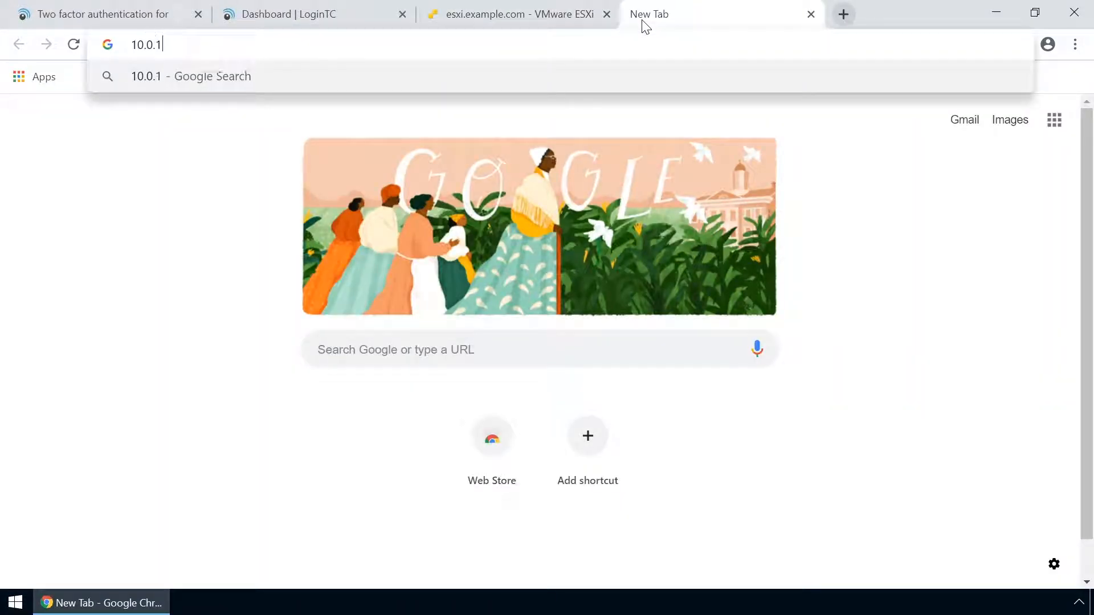
type("0.162")
key("Return")
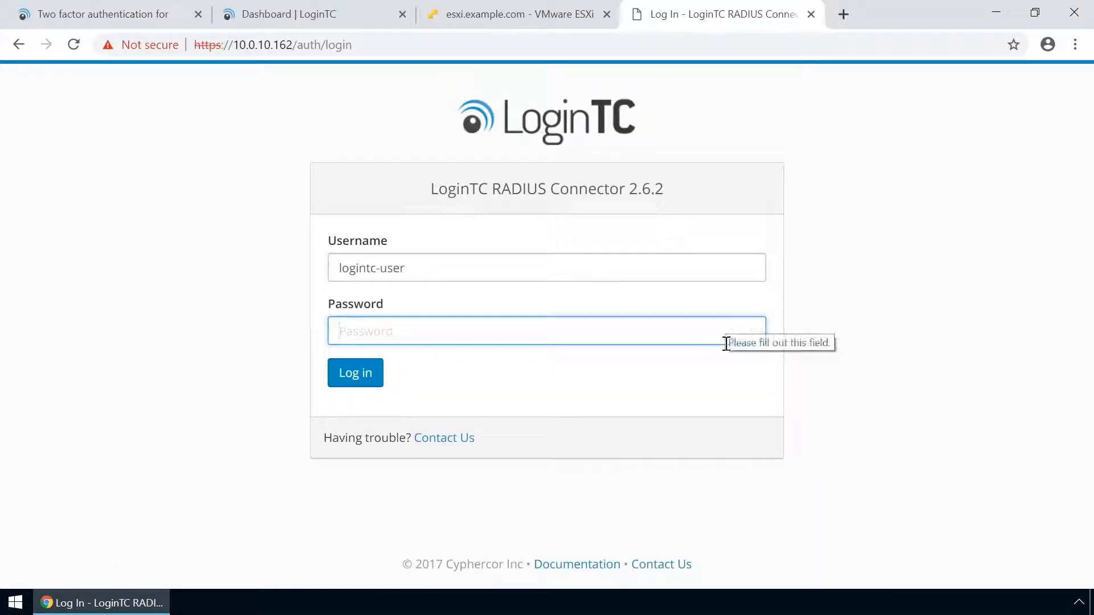
type("•")
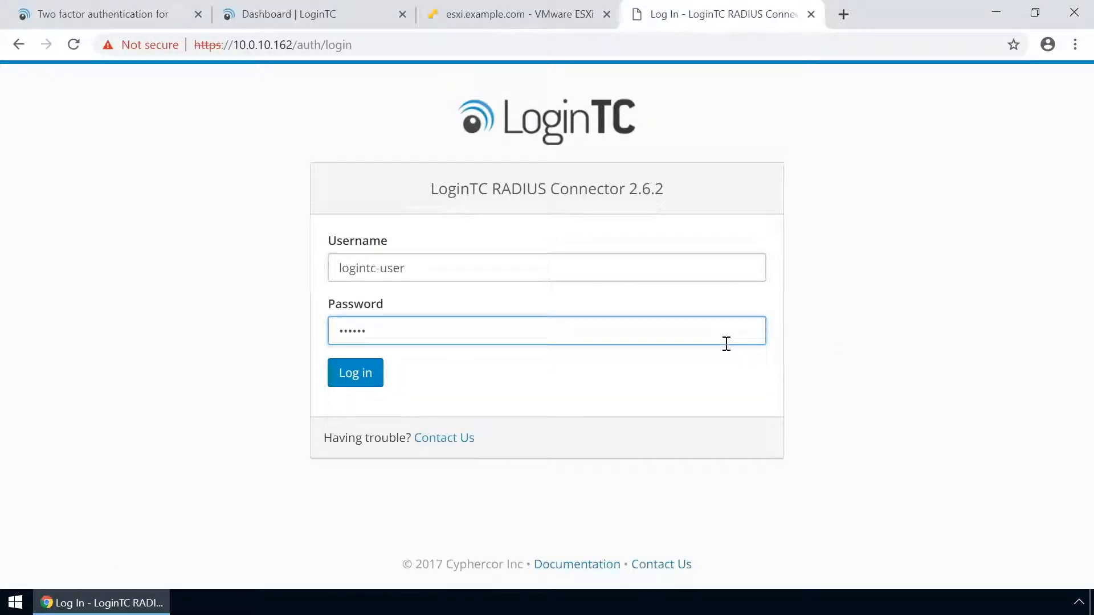
left_click(361, 378)
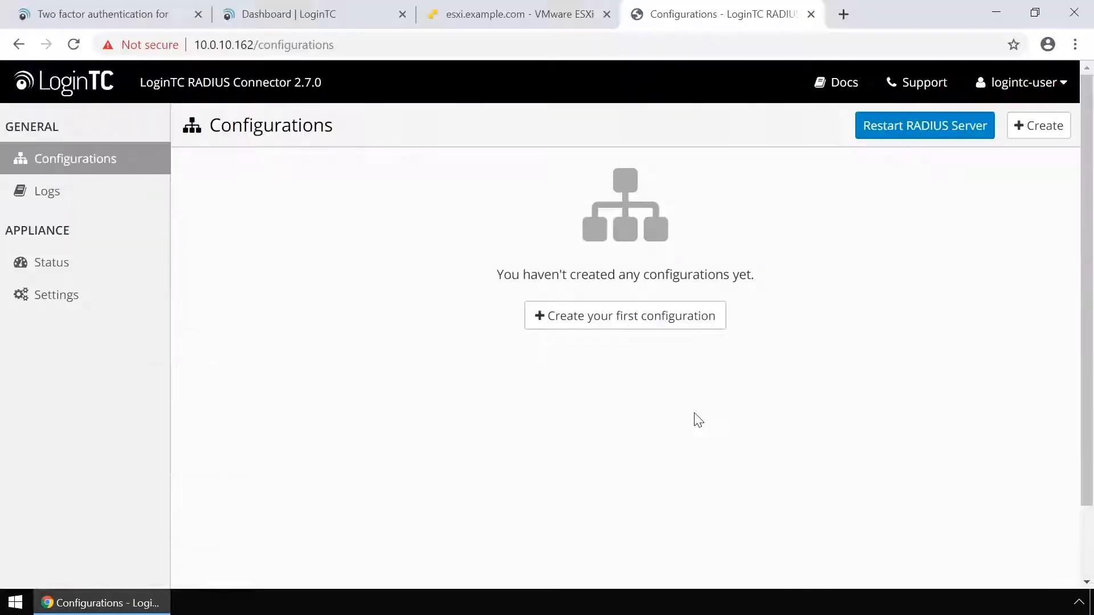
Begin the first connector configuration, then switch to the LoginTC cloud dashboard
left_click(667, 323)
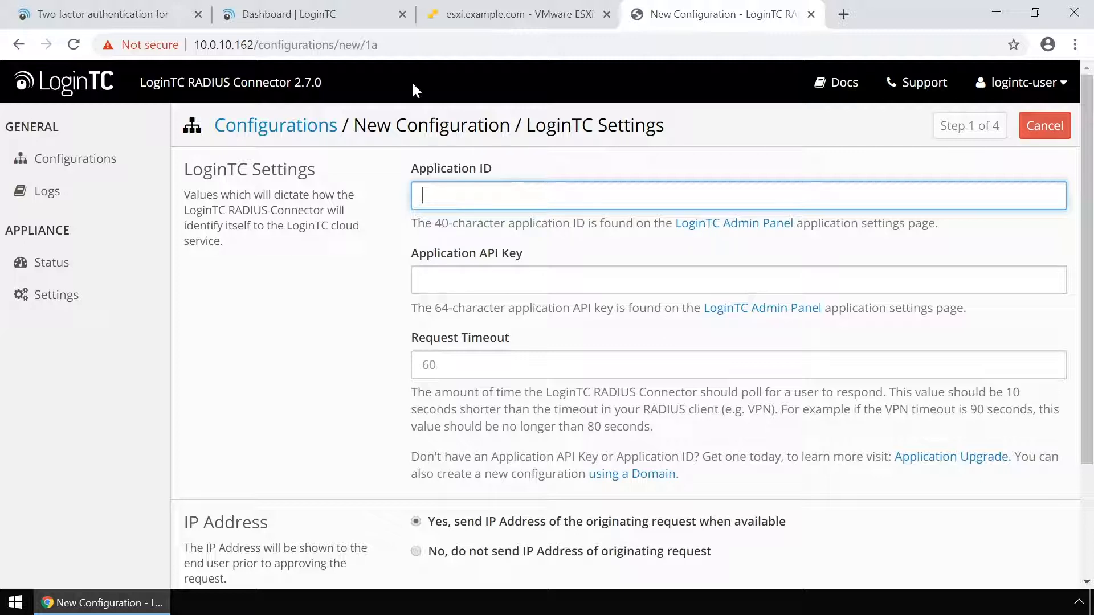
left_click(306, 11)
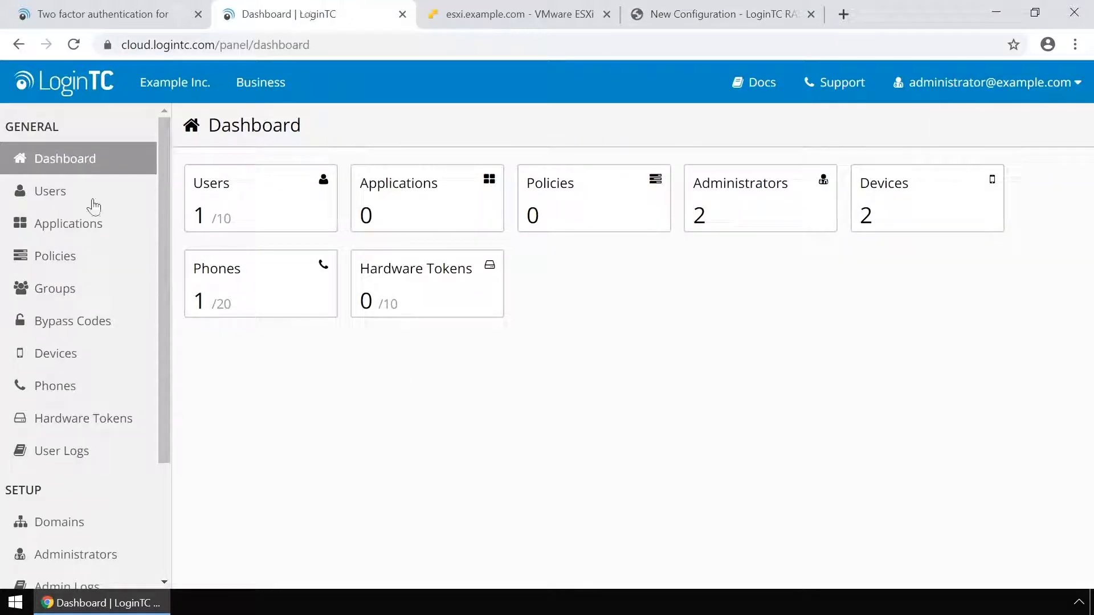
Add a new Barracuda application in the LoginTC Admin Panel
left_click(91, 223)
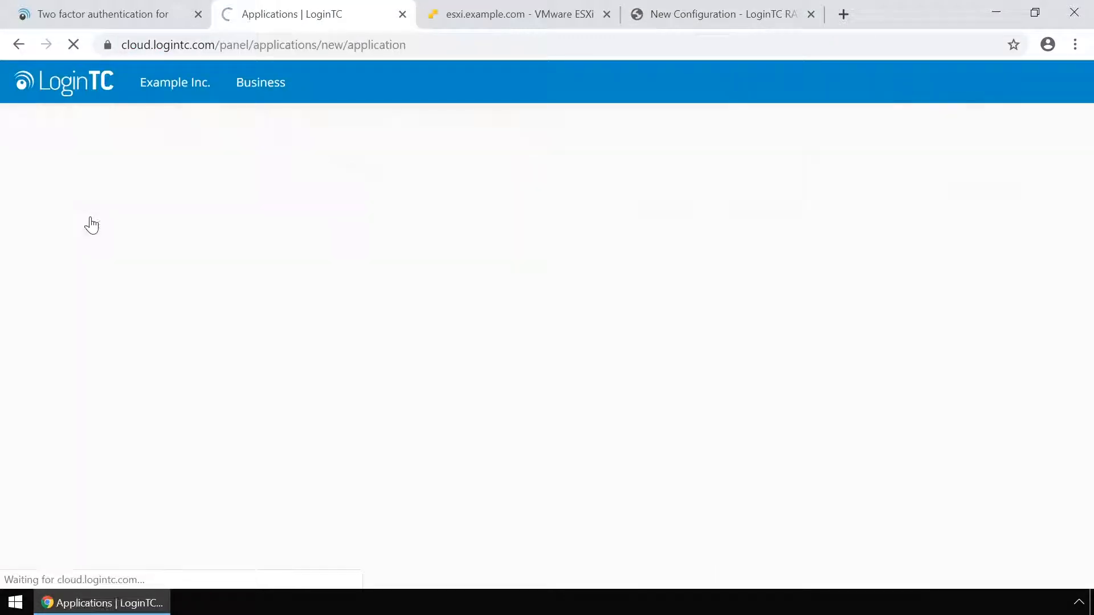
left_click(381, 244)
type("Barracuda")
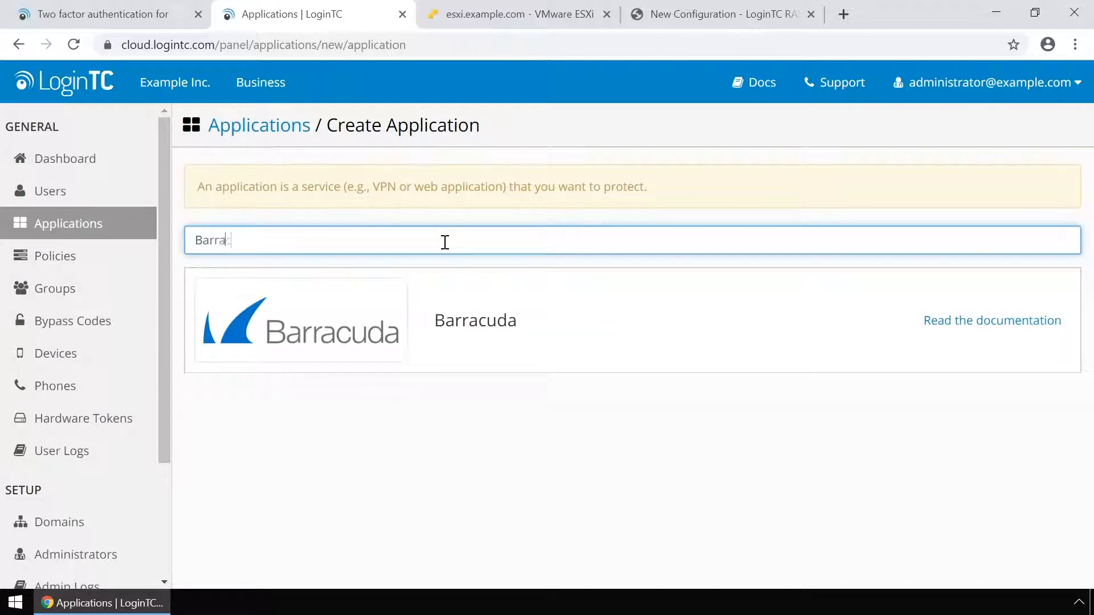
left_click(458, 319)
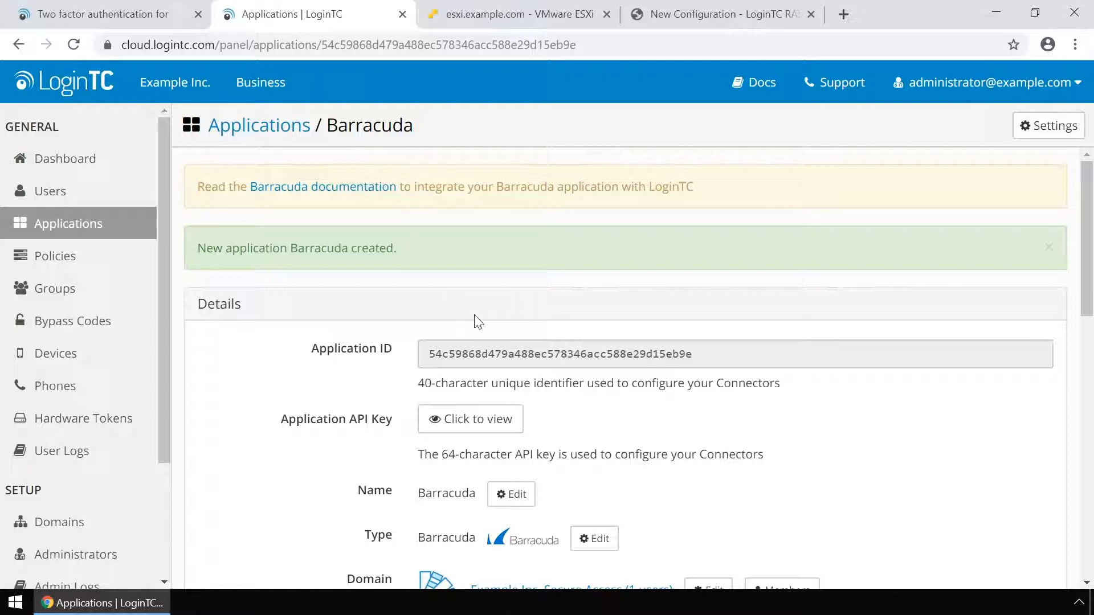
Copy the Barracuda Application ID into the connector configuration
left_click_drag(703, 359, 415, 355)
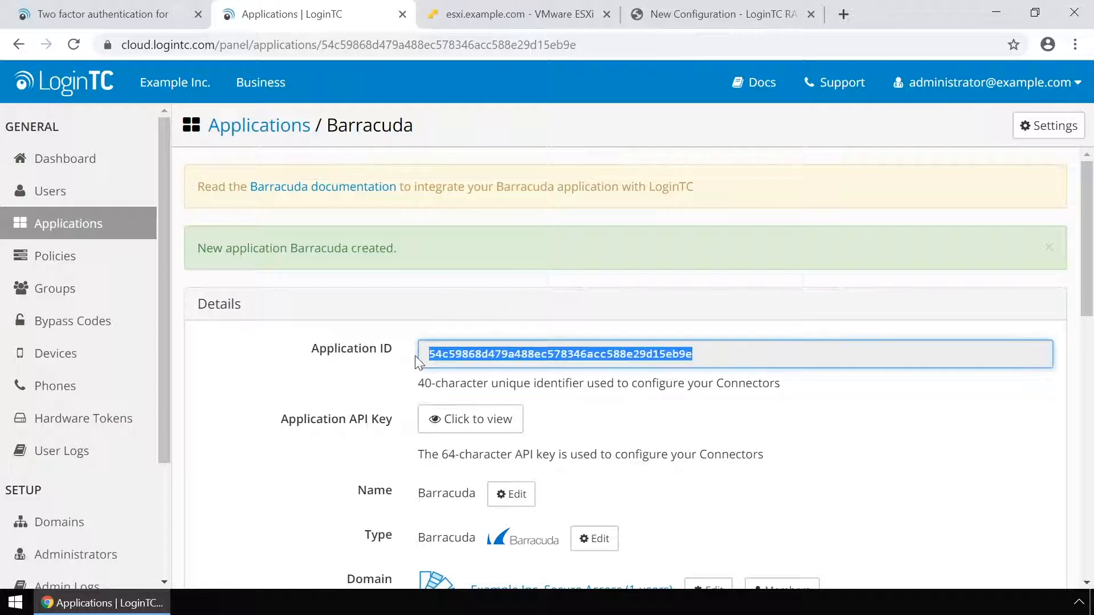
right_click(450, 356)
left_click(481, 371)
left_click(678, 14)
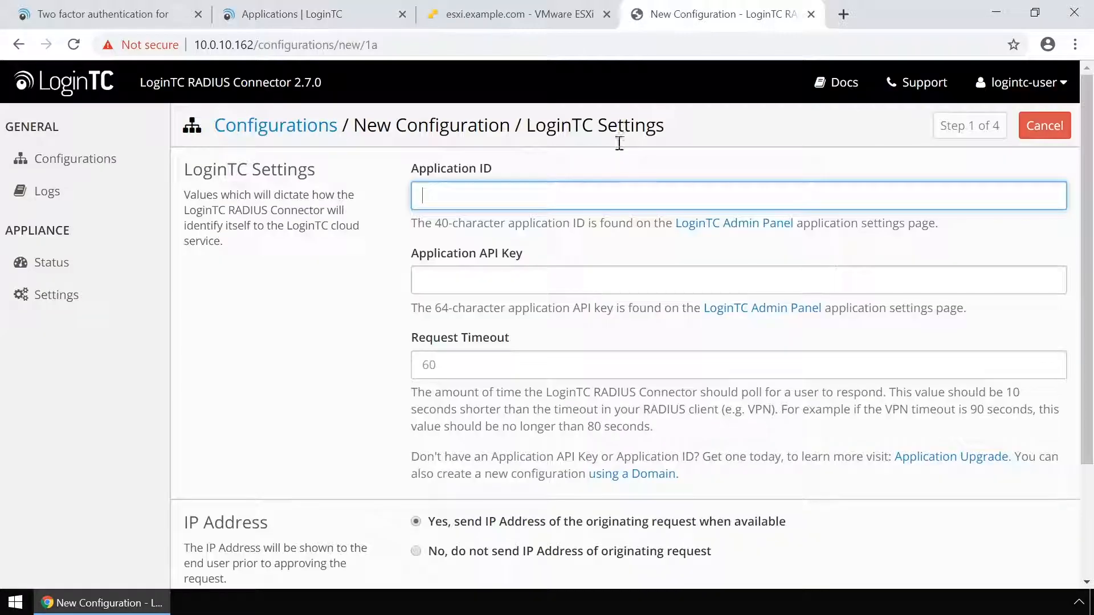
right_click(616, 195)
left_click(676, 326)
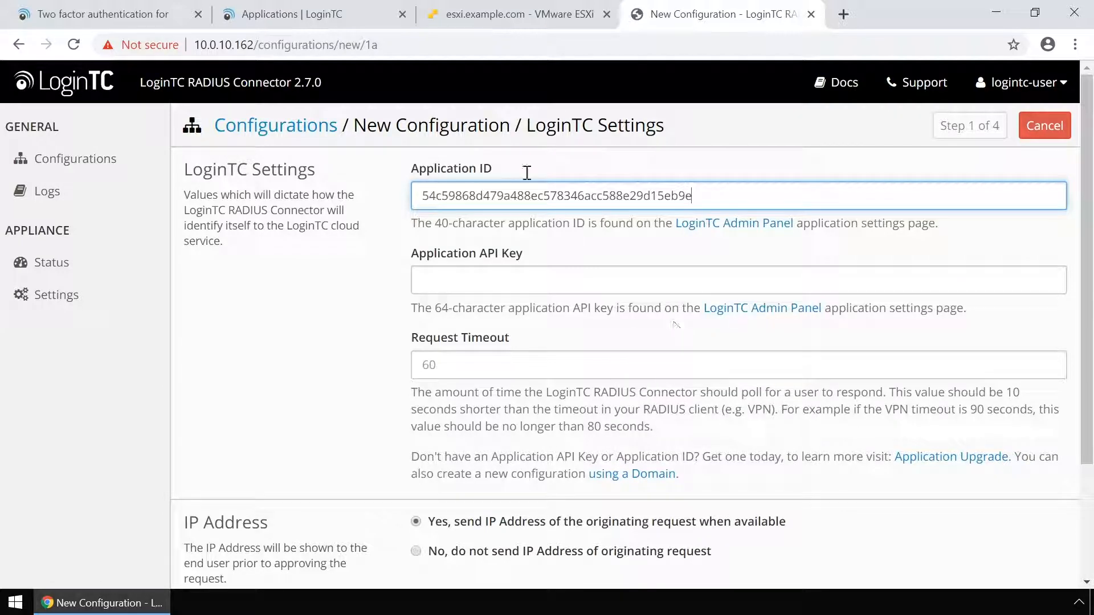
Copy the Application API Key into the configuration and test the LoginTC settings
left_click(335, 17)
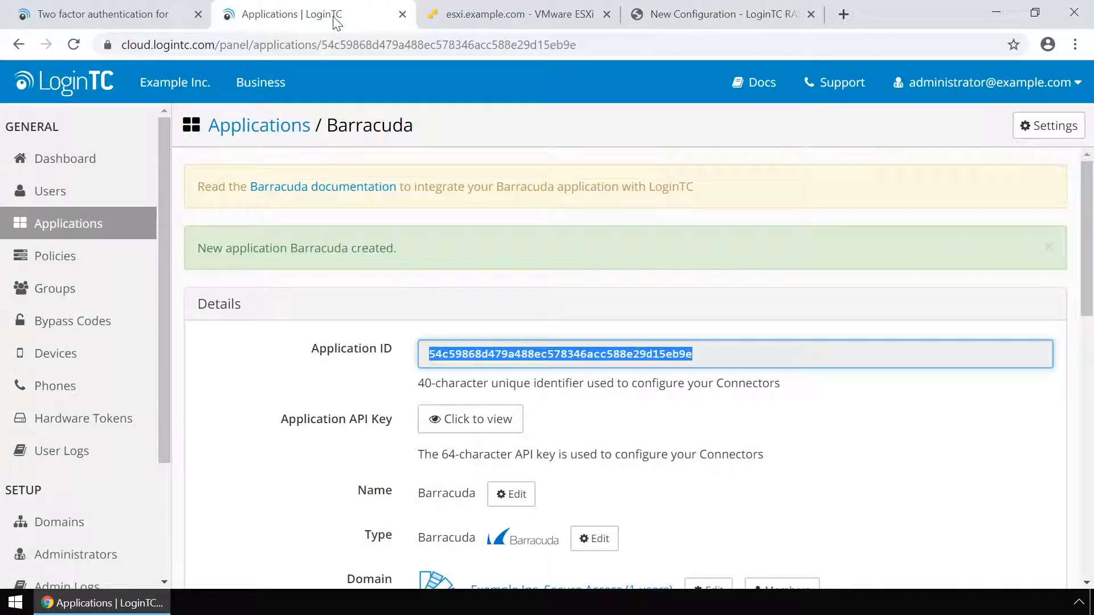
left_click(463, 419)
left_click_drag(430, 425, 854, 431)
right_click(837, 436)
left_click(837, 442)
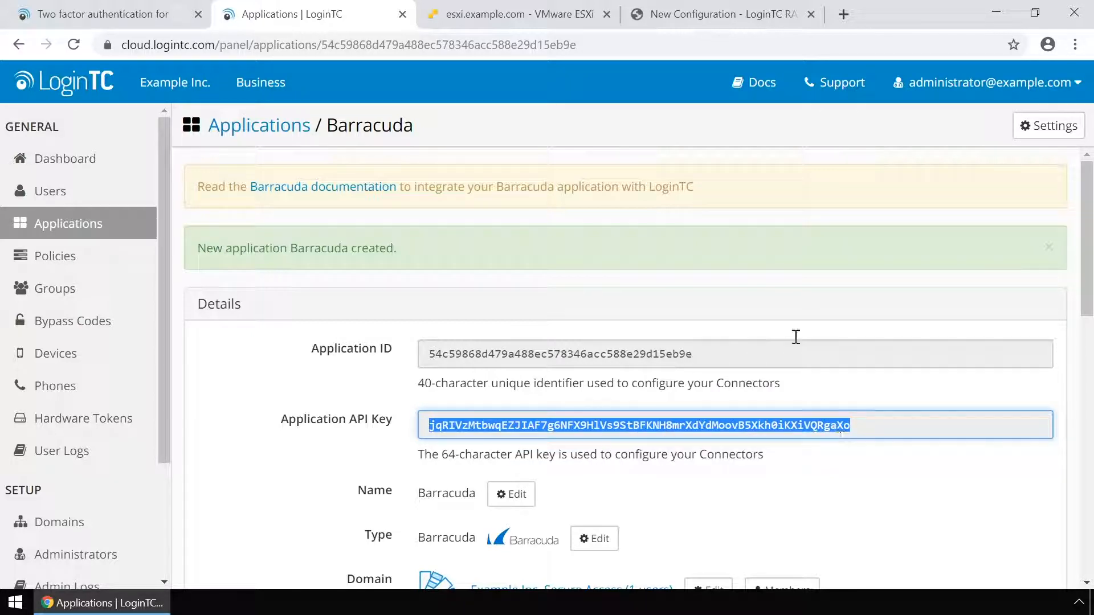
left_click(712, 19)
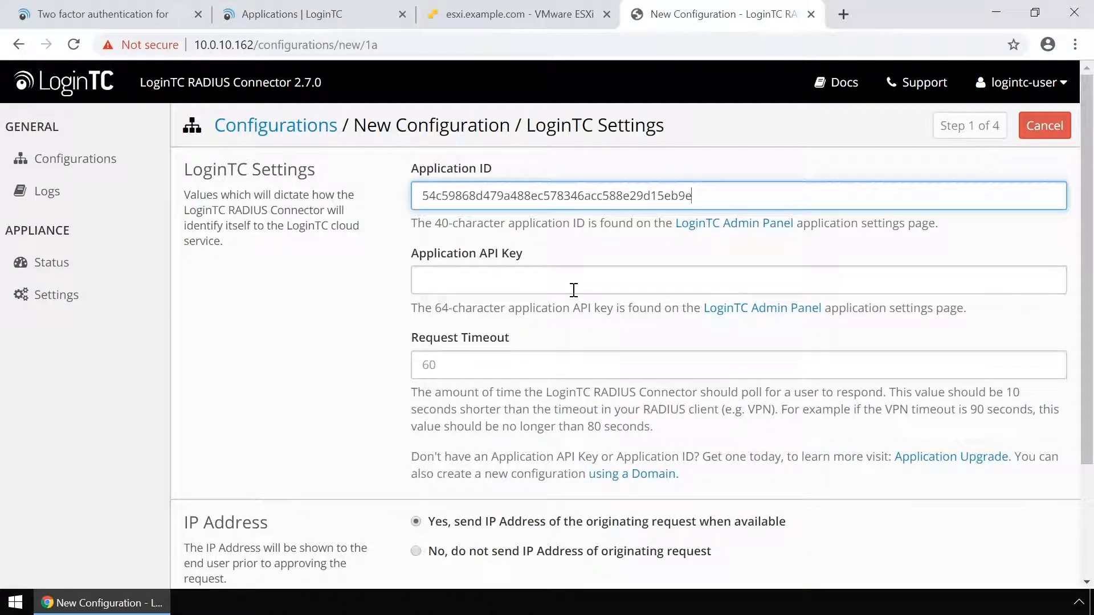
right_click(572, 288)
left_click(613, 424)
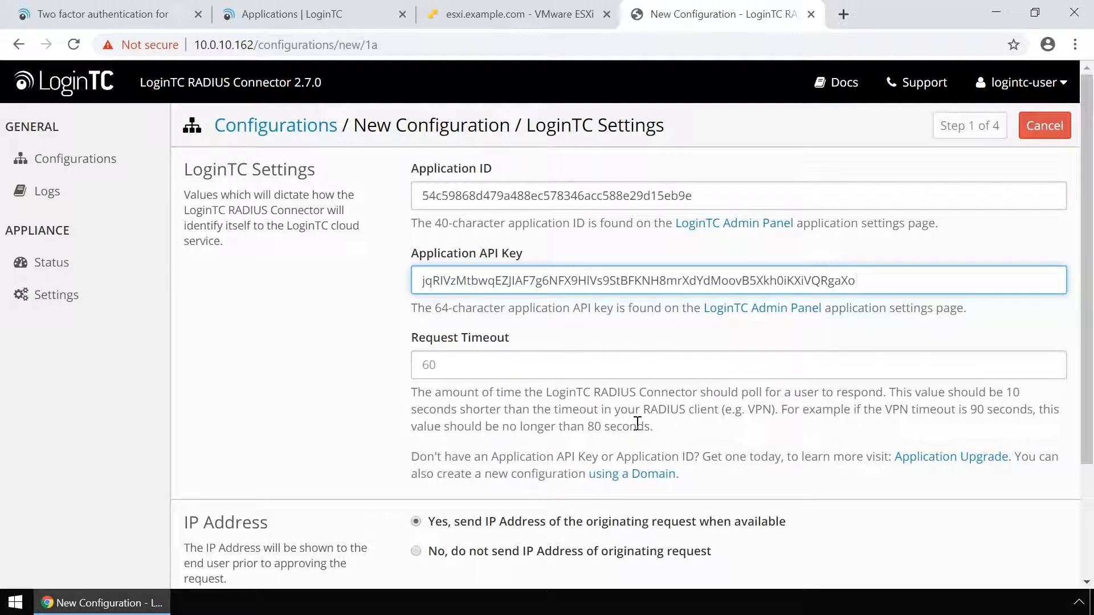
scroll(638, 428, "down", 2)
left_click(447, 481)
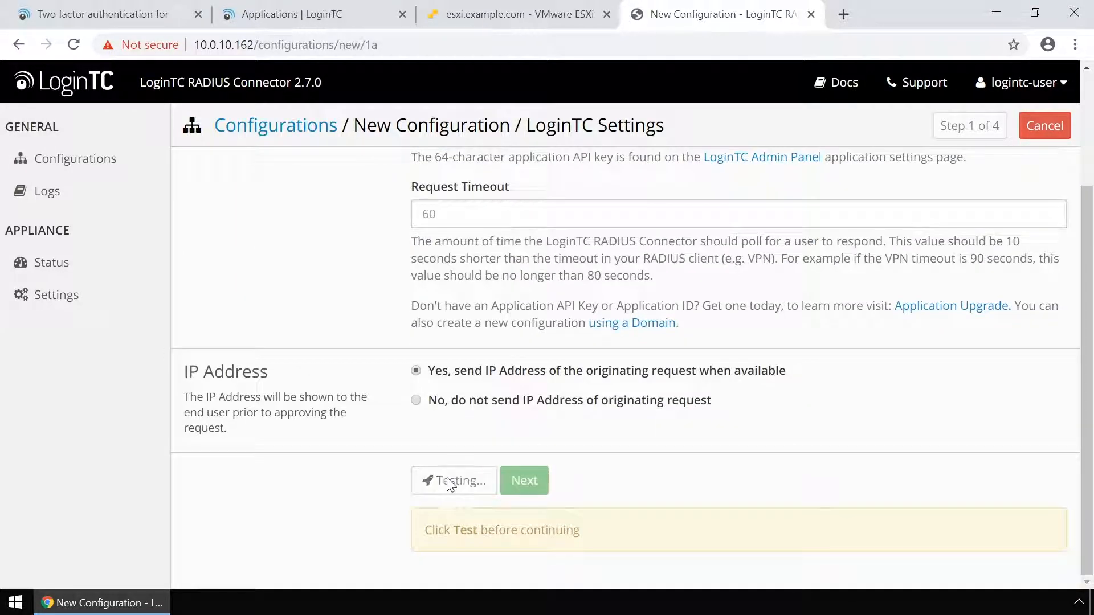
Choose Active Directory as first factor with host ad.example.com and port 389
left_click(502, 484)
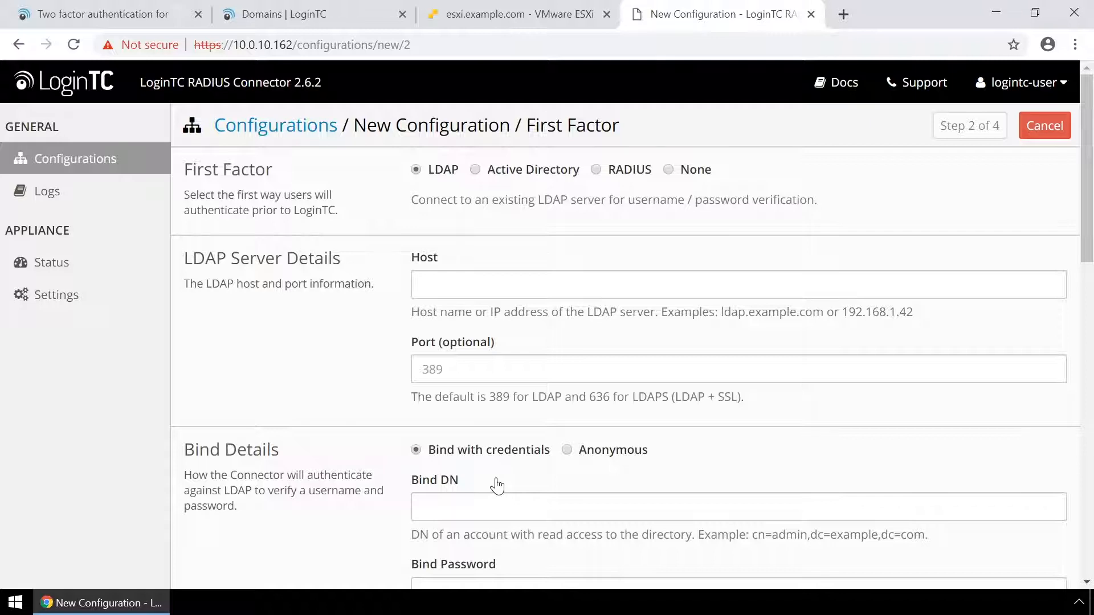
left_click(475, 171)
left_click(473, 276)
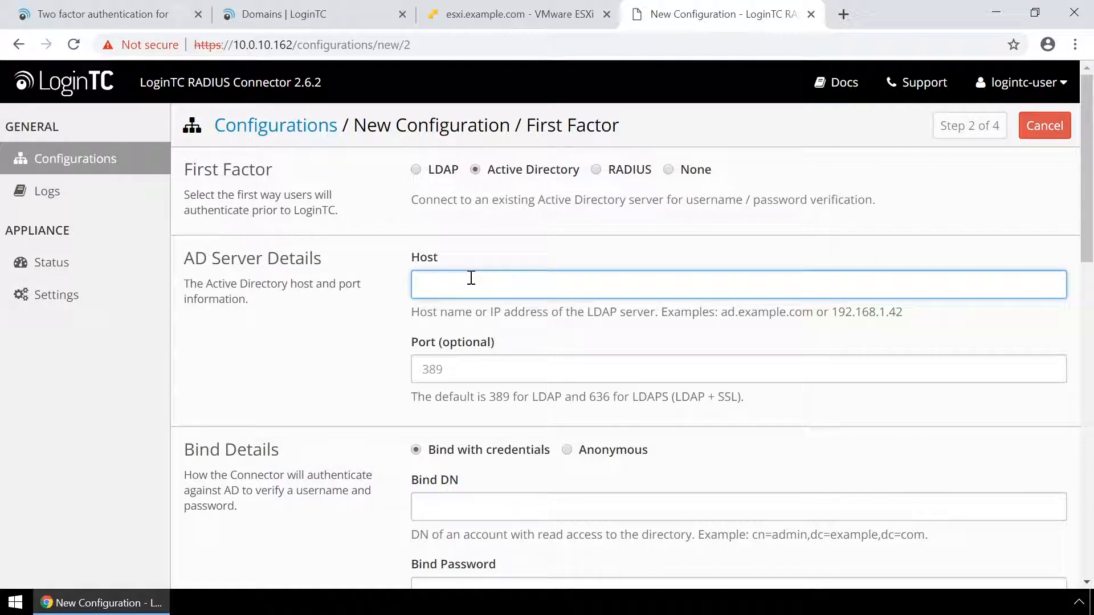
type("ad.example.com")
left_click(544, 366)
type("389")
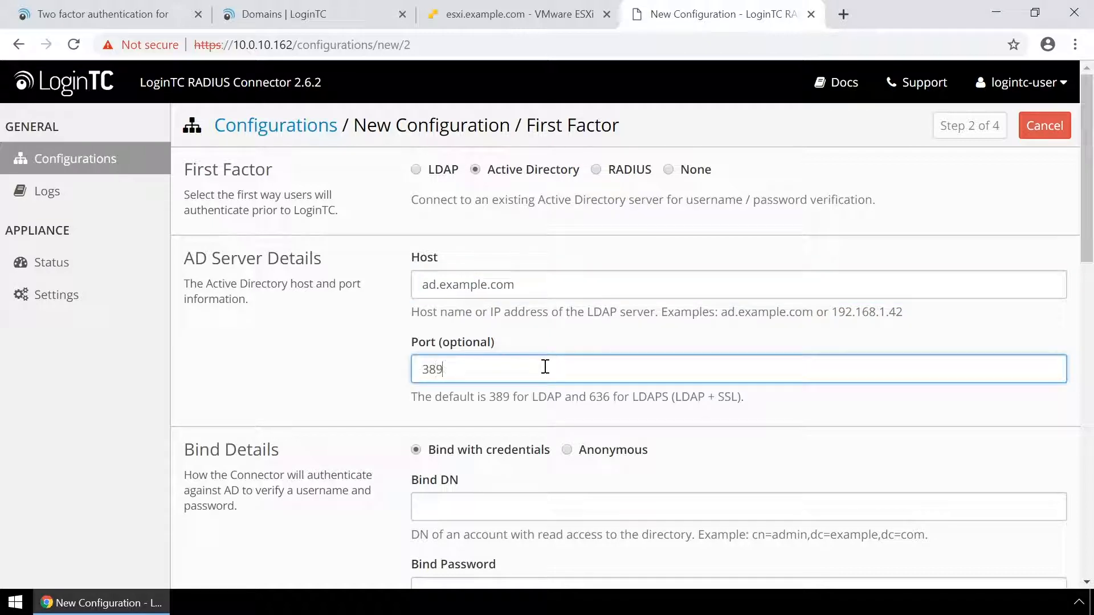
Enter bind DN CN=Administrator,CN=Users,DC=example,DC=com and the bind password
scroll(544, 367, "down", 4)
left_click(526, 310)
type("CN=A")
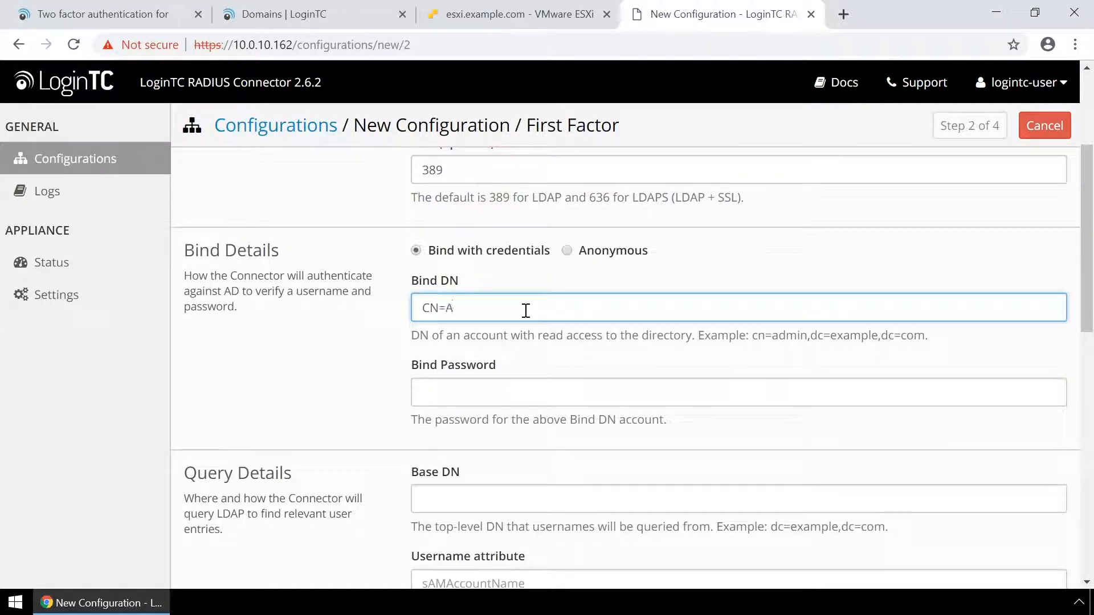
type("dministrator,CN=Users,DC=ex")
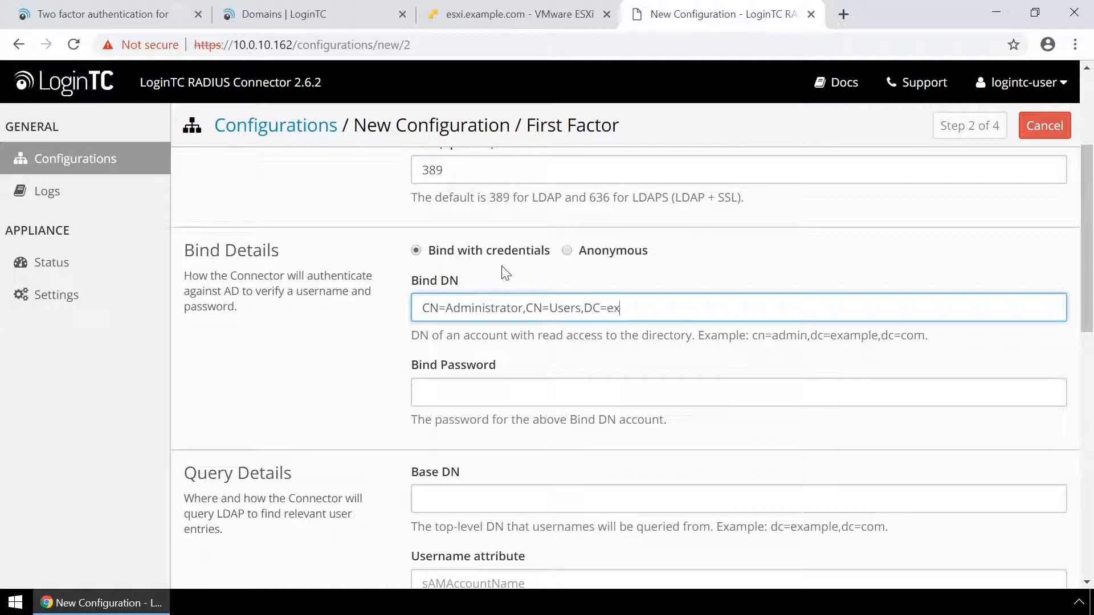
type("ample,DC=com")
left_click(480, 397)
type("••")
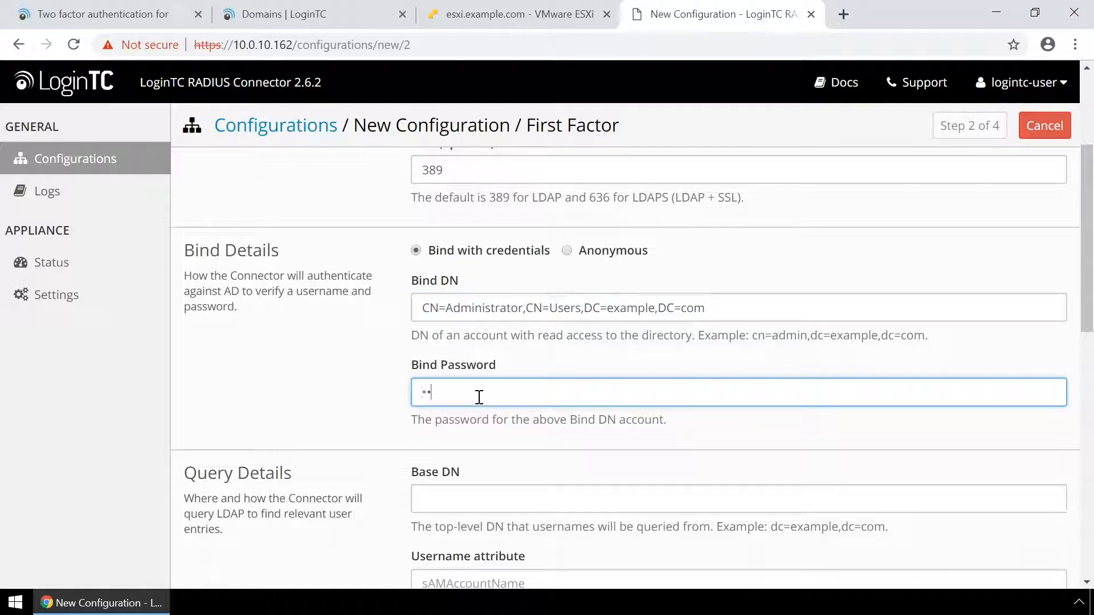
type("••••••••")
Set base DN CN=Users,DC=example,DC=com with attributes sAMAccountName, displayName and email
scroll(479, 397, "down", 2)
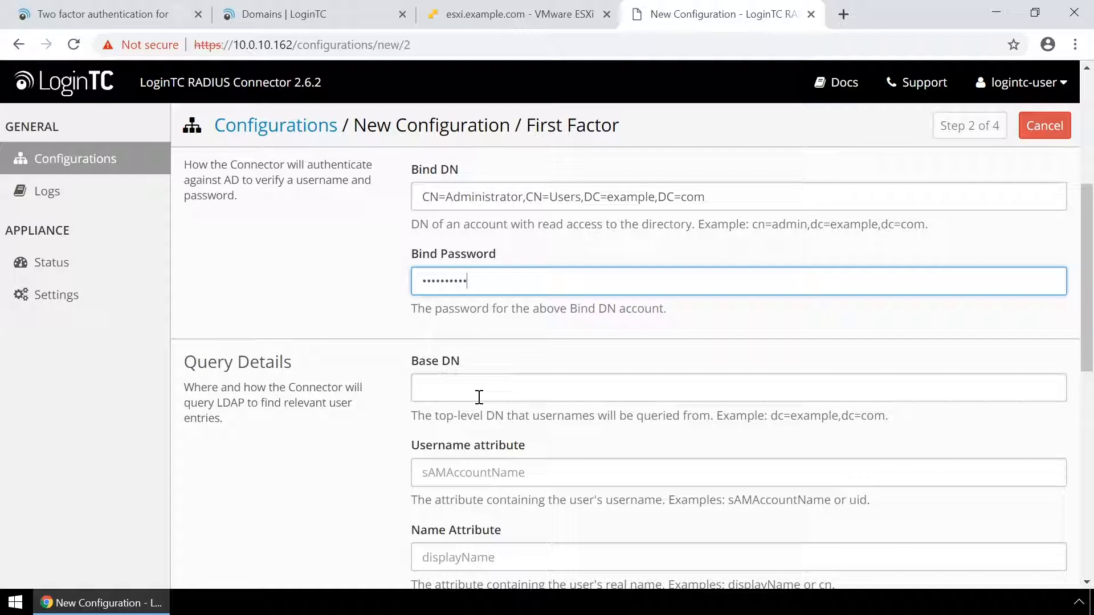
left_click(479, 397)
scroll(479, 397, "down", 1)
type("CN=Us")
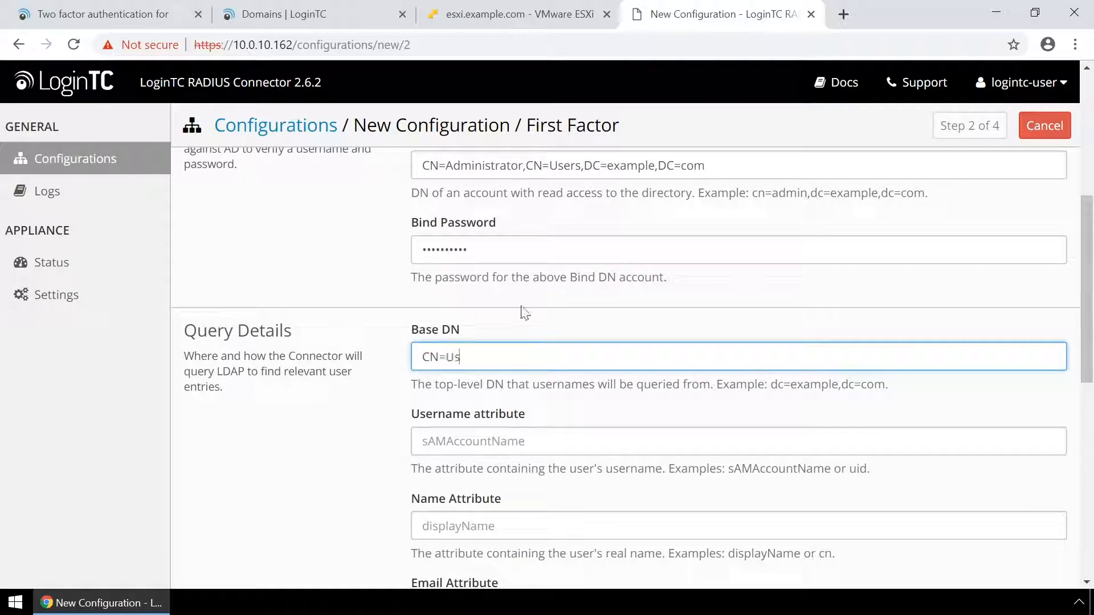
type("ers,DC=example,DC=com")
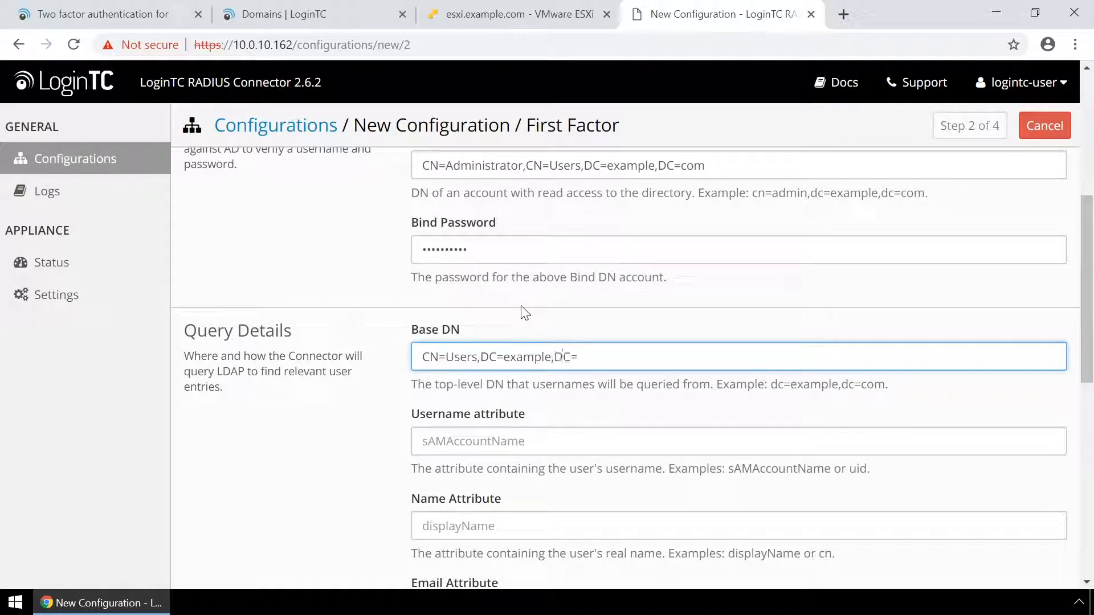
left_click(542, 438)
type("sAMAccountName")
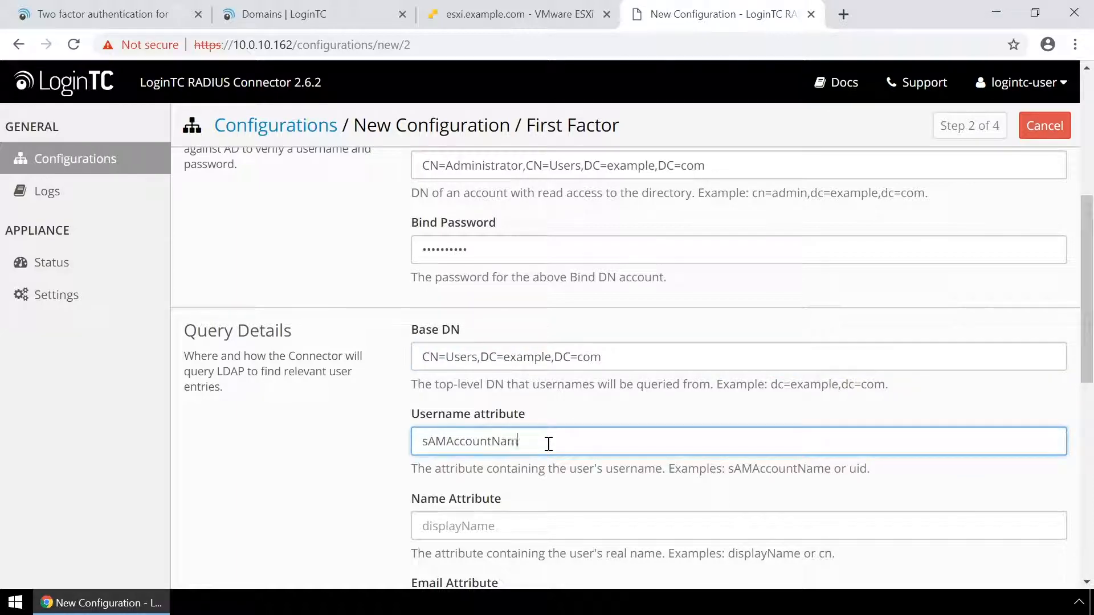
scroll(583, 404, "down", 3)
left_click(596, 388)
type("displayName")
left_click(608, 461)
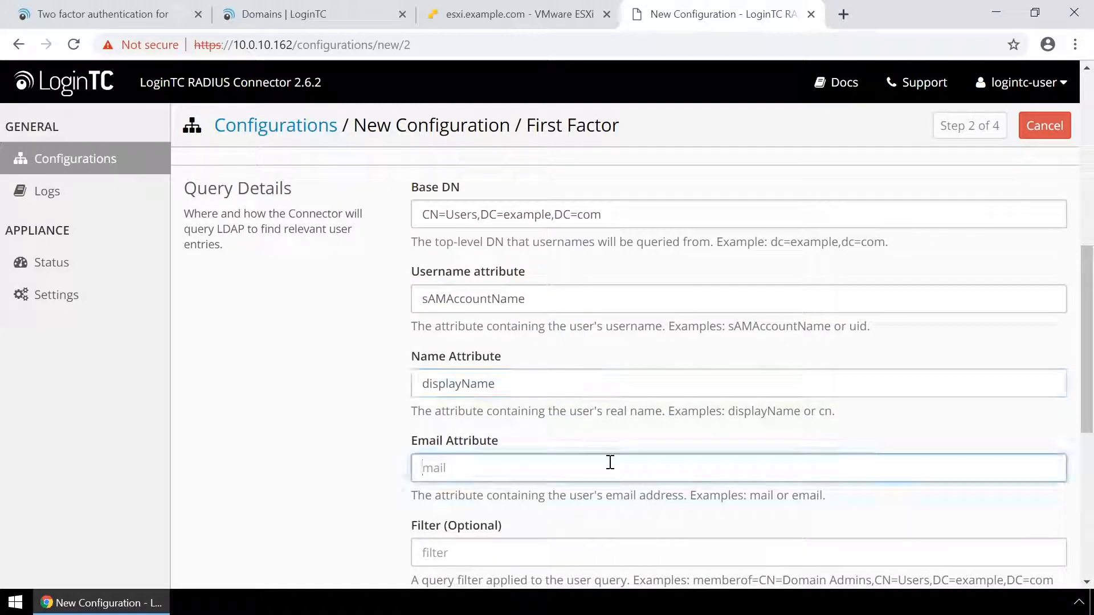
type("email")
Test the Active Directory settings and continue to Passthrough
scroll(610, 462, "down", 10)
left_click(441, 483)
left_click(501, 484)
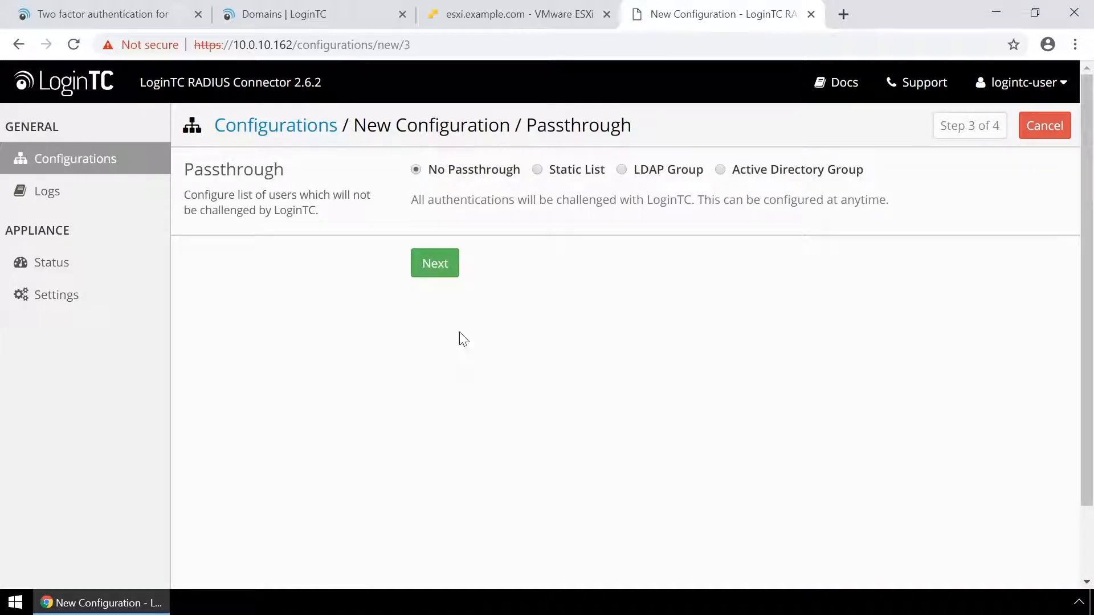
Check the Static List, LDAP Group and AD Group options, then keep No Passthrough and continue
left_click(436, 275)
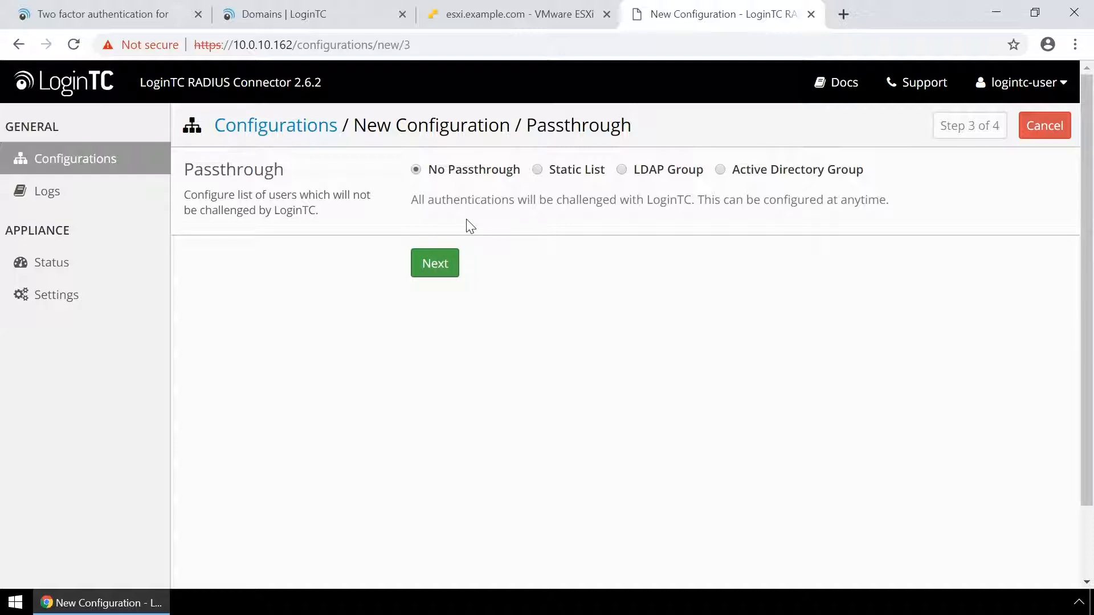
left_click(537, 170)
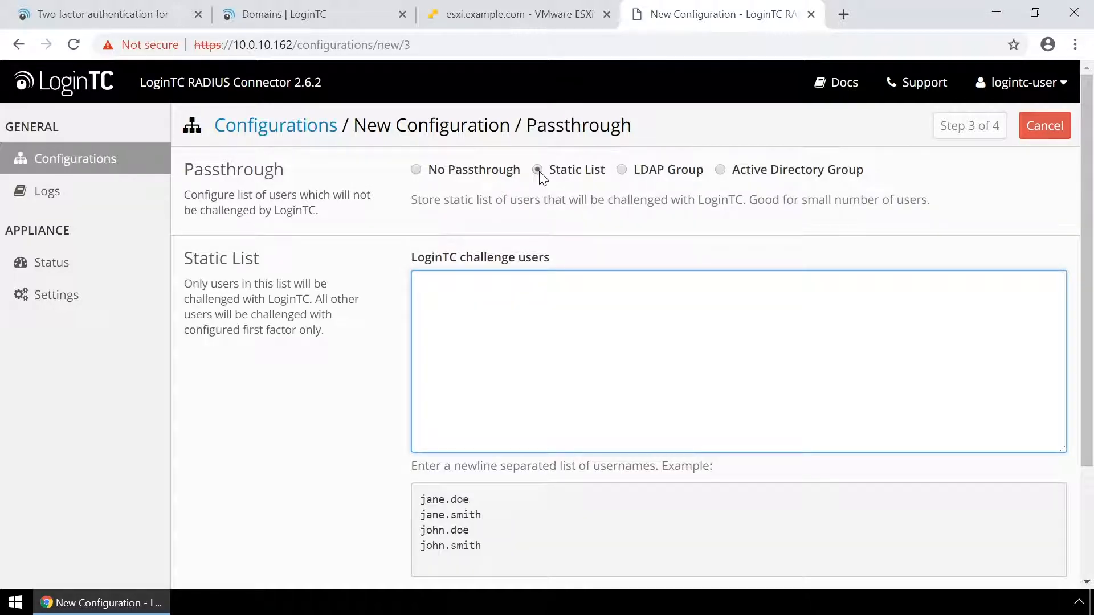
left_click(621, 170)
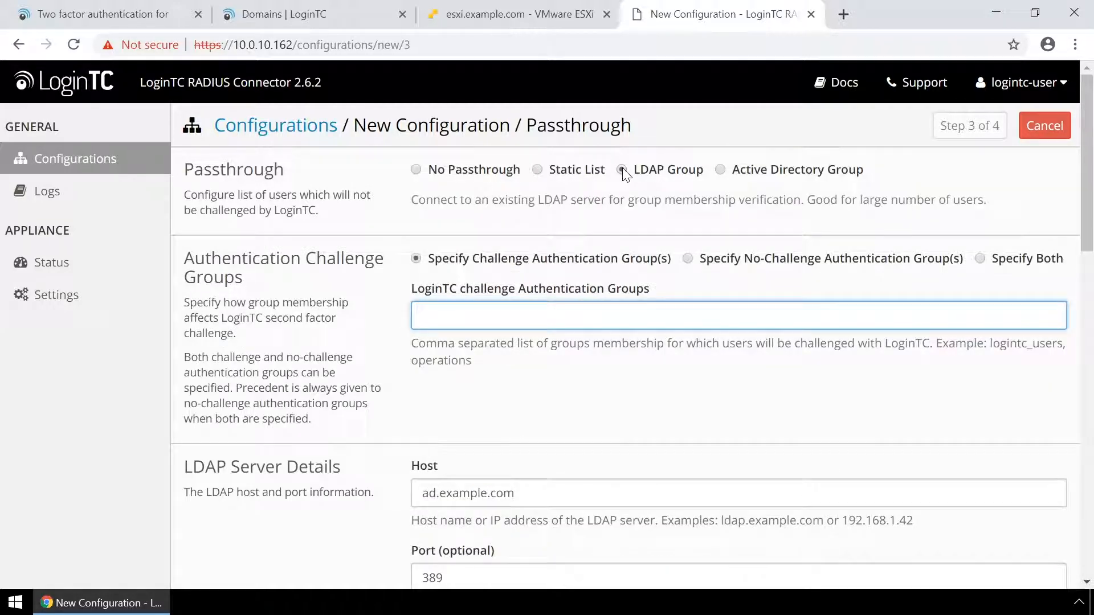
left_click(718, 169)
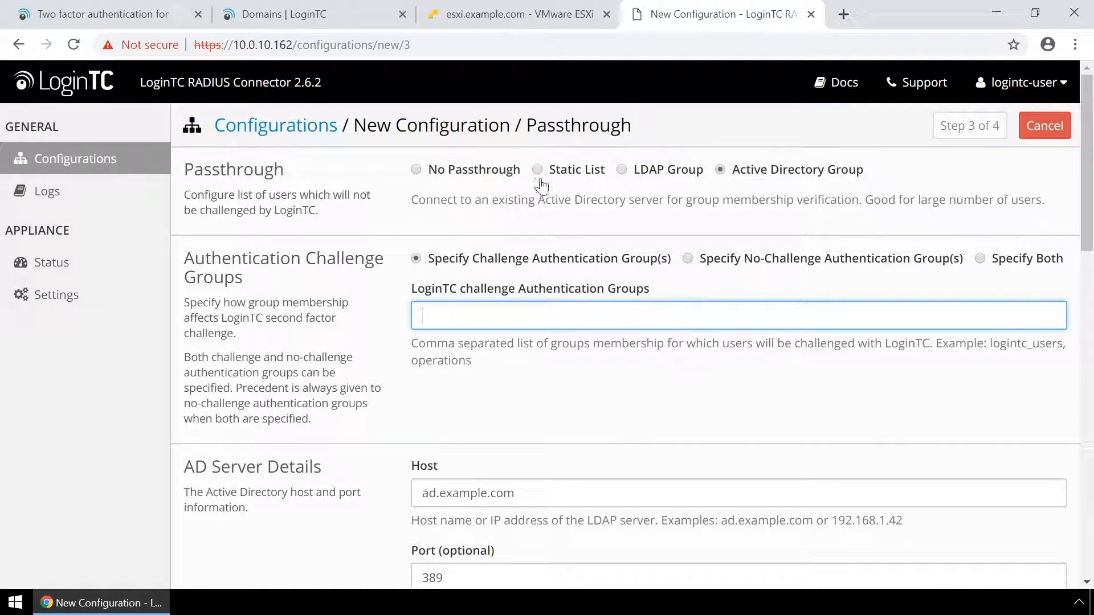
left_click(417, 171)
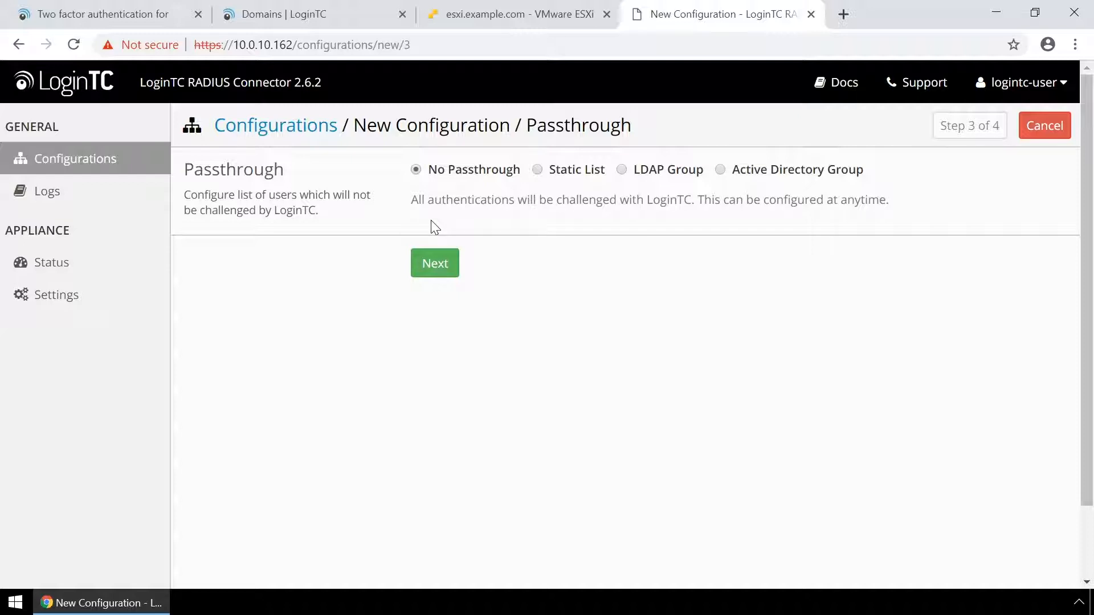
left_click(440, 266)
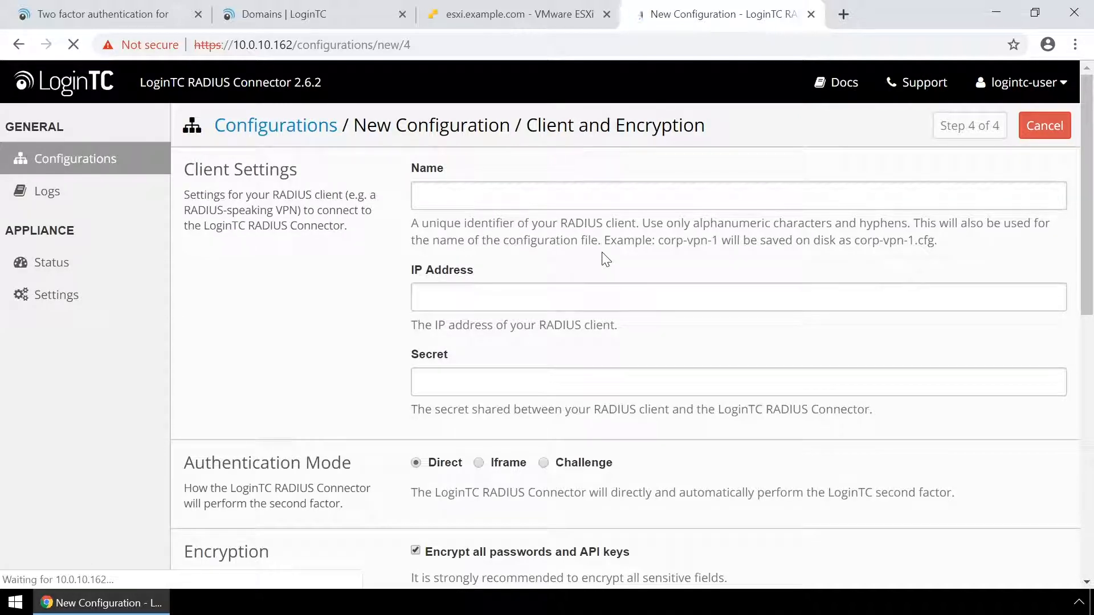
Enter client name secure-access, IP 10.0.10.116 and the shared secret
left_click(596, 206)
type("secure-")
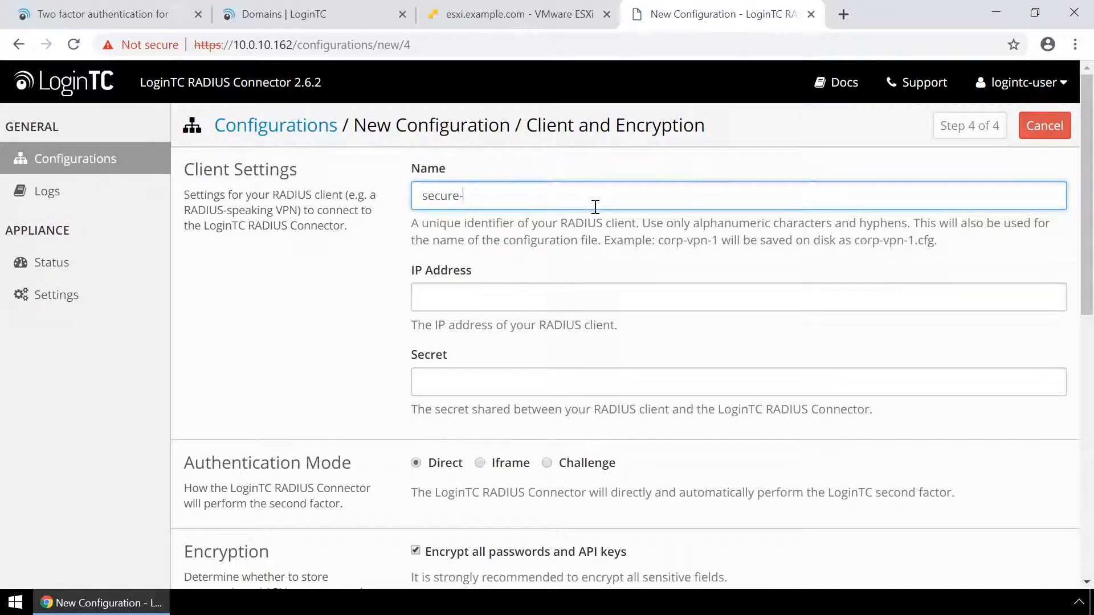
type("access")
left_click(801, 302)
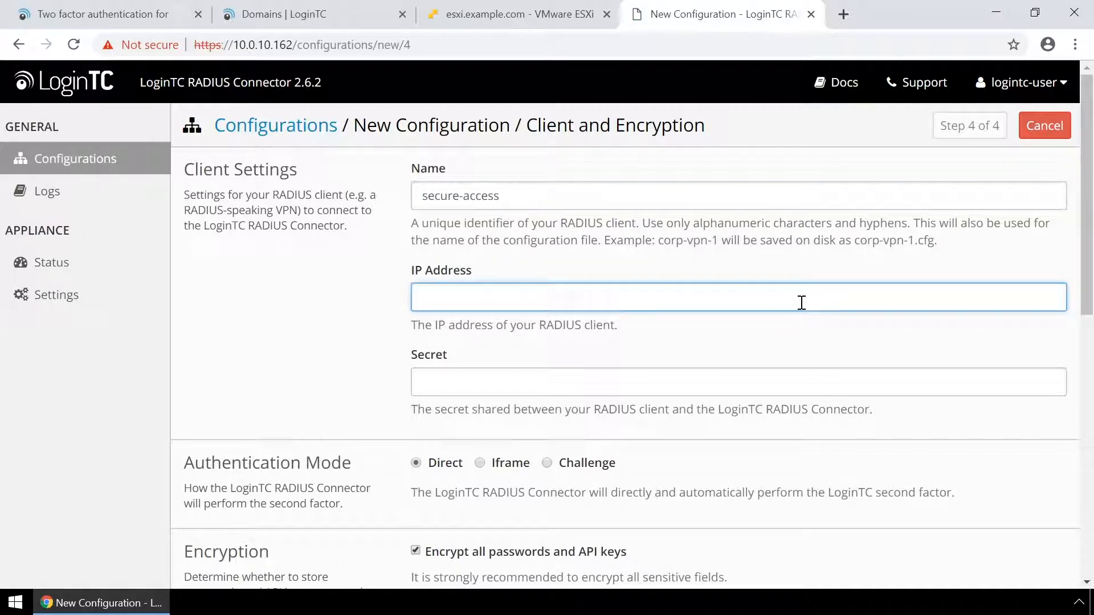
type("10.0.10.116")
left_click(808, 376)
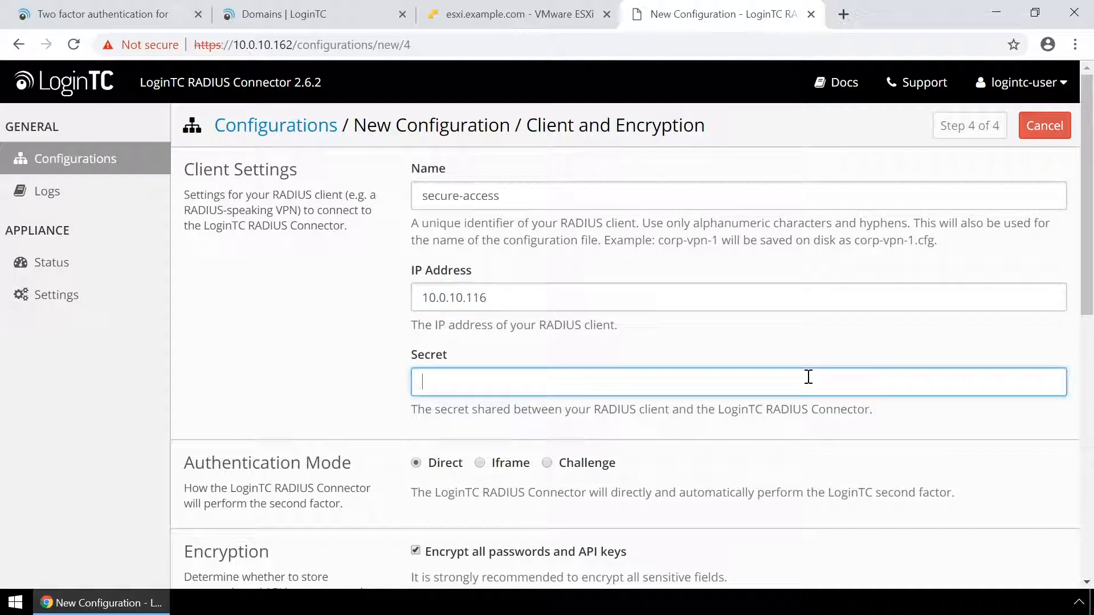
type("••••••••••")
Choose Challenge mode, test the client settings, and save the configuration
left_click(547, 464)
scroll(671, 489, "down", 5)
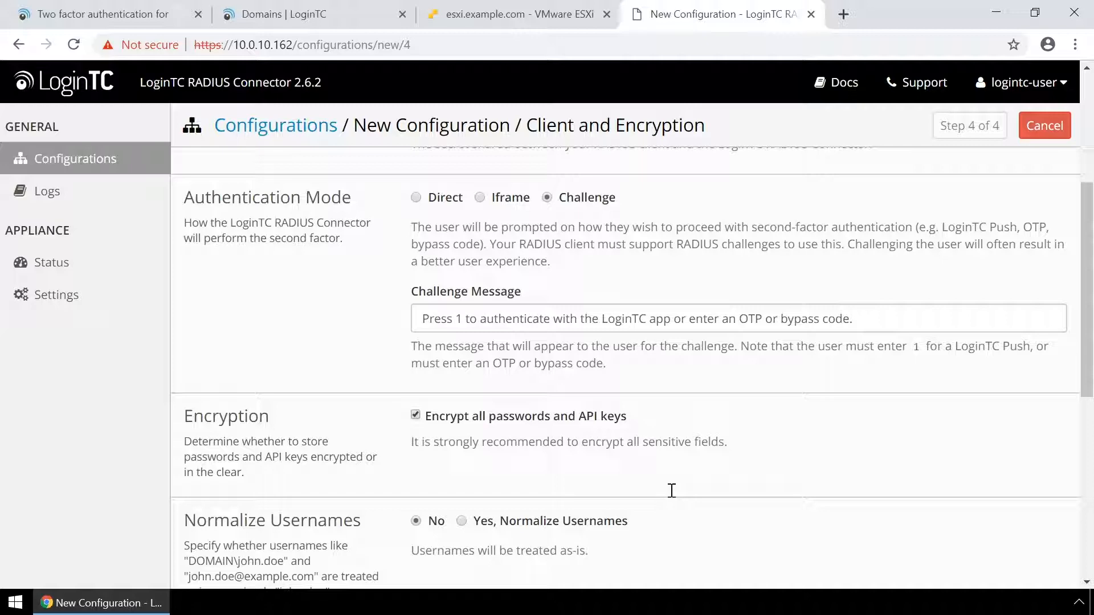
scroll(672, 490, "down", 8)
left_click(442, 480)
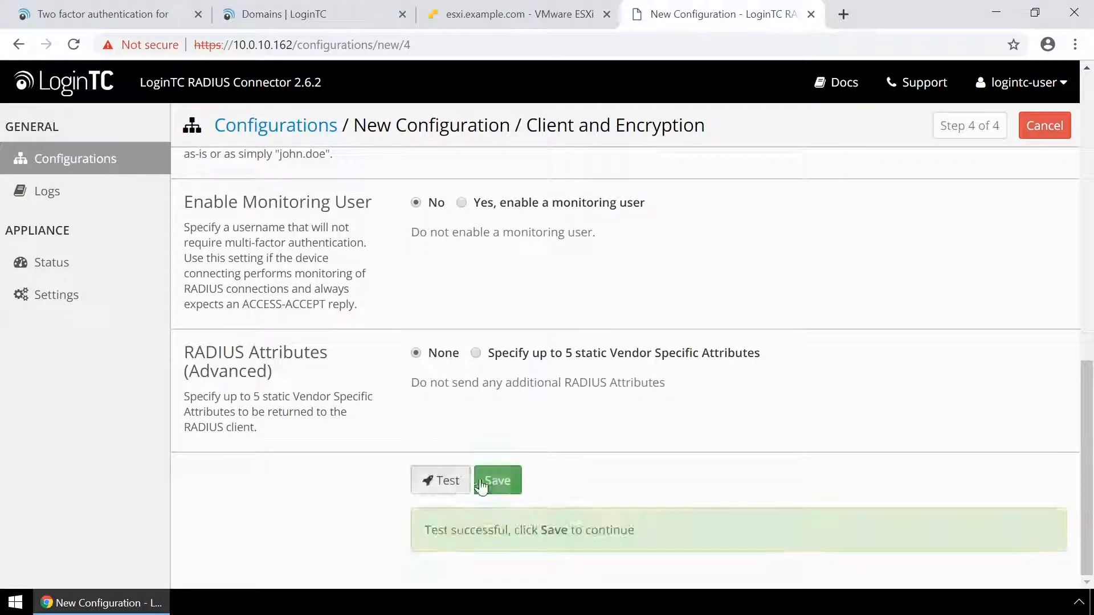
left_click(482, 484)
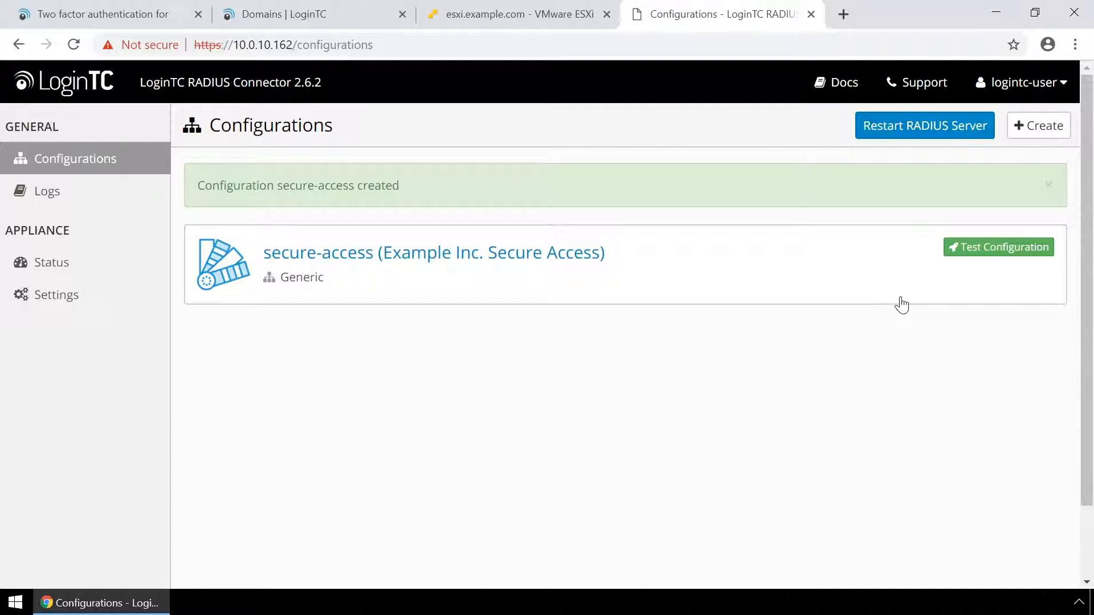
Run the secure-access configuration test with a test user's username and password
left_click(978, 249)
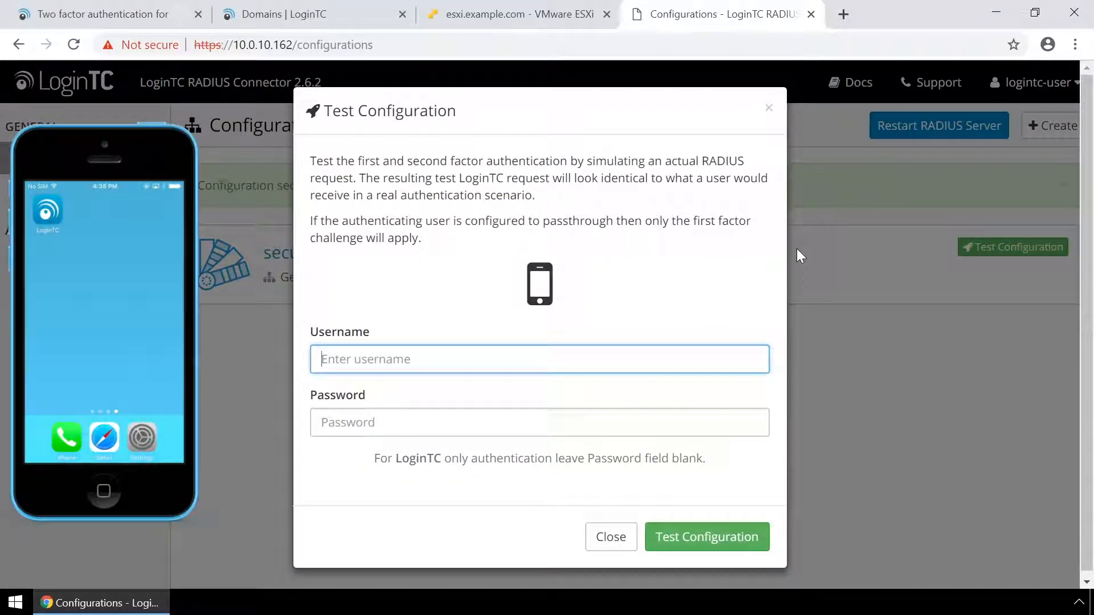
type("john")
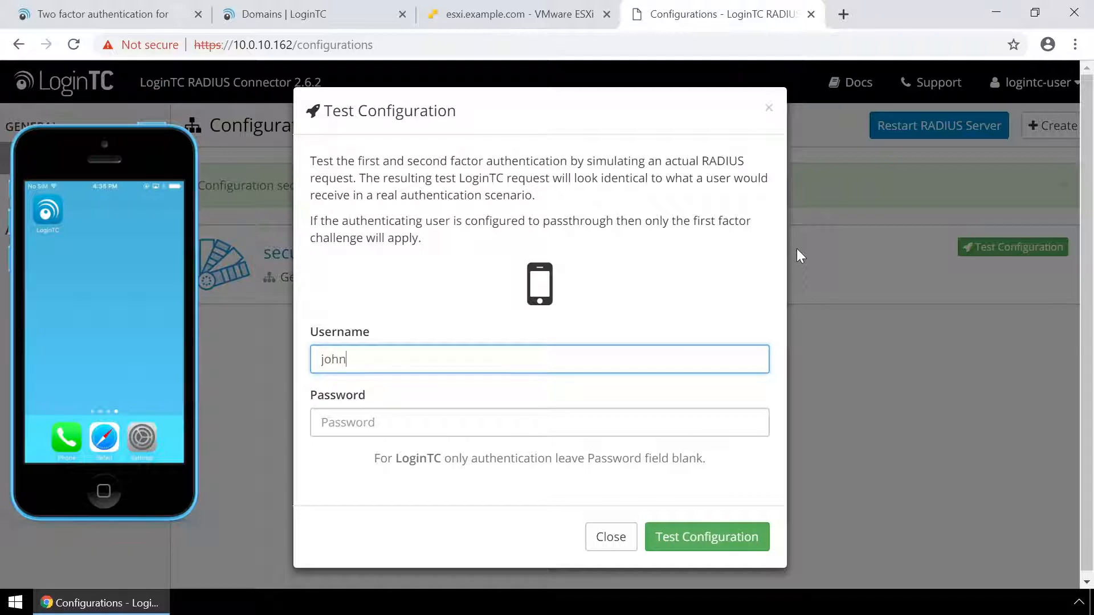
type(".doe")
key("Tab")
type("password")
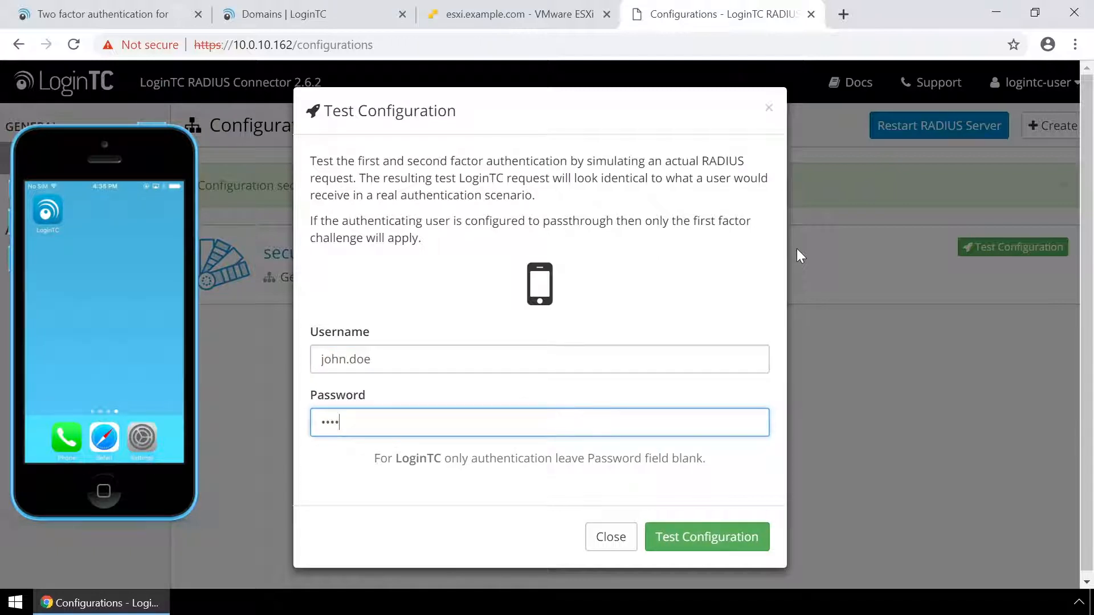
key("Return")
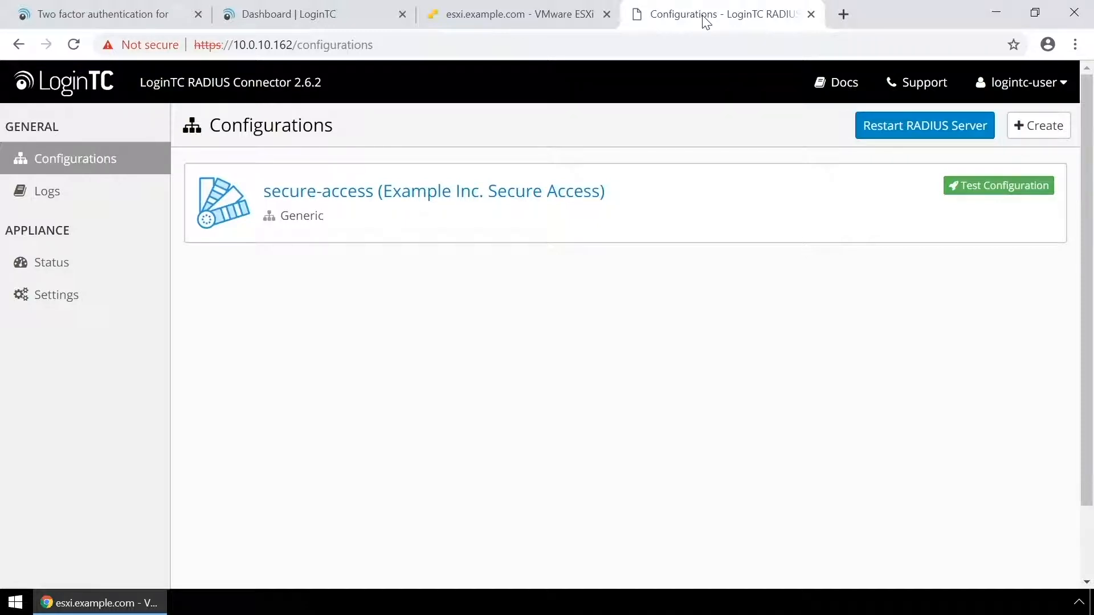
Sign in to the firewall as root with the admin password
left_click(52, 296)
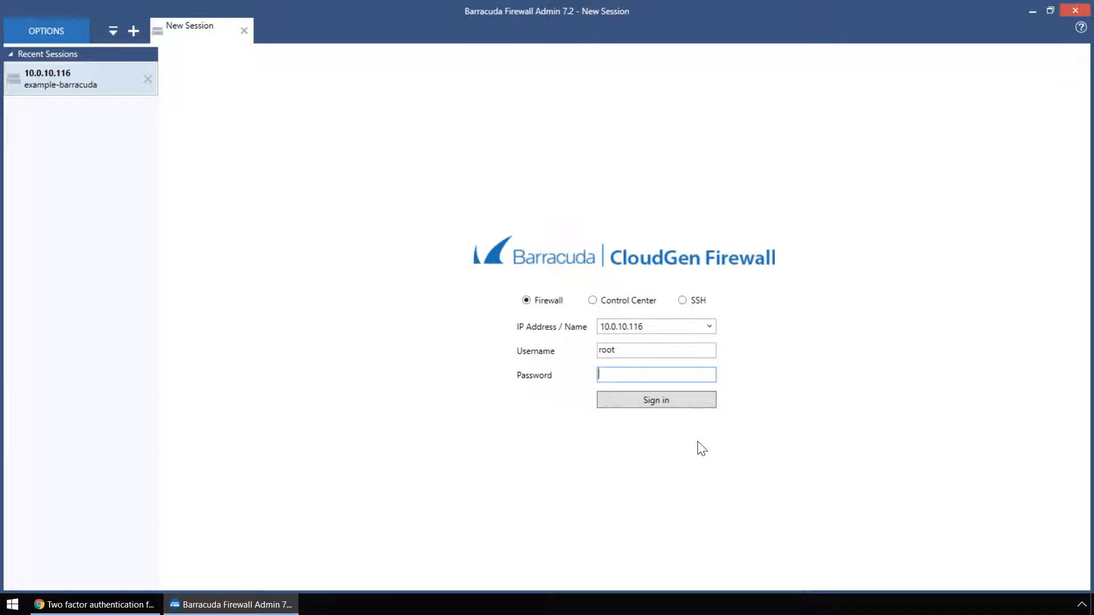
type("•••••••••")
key("Return")
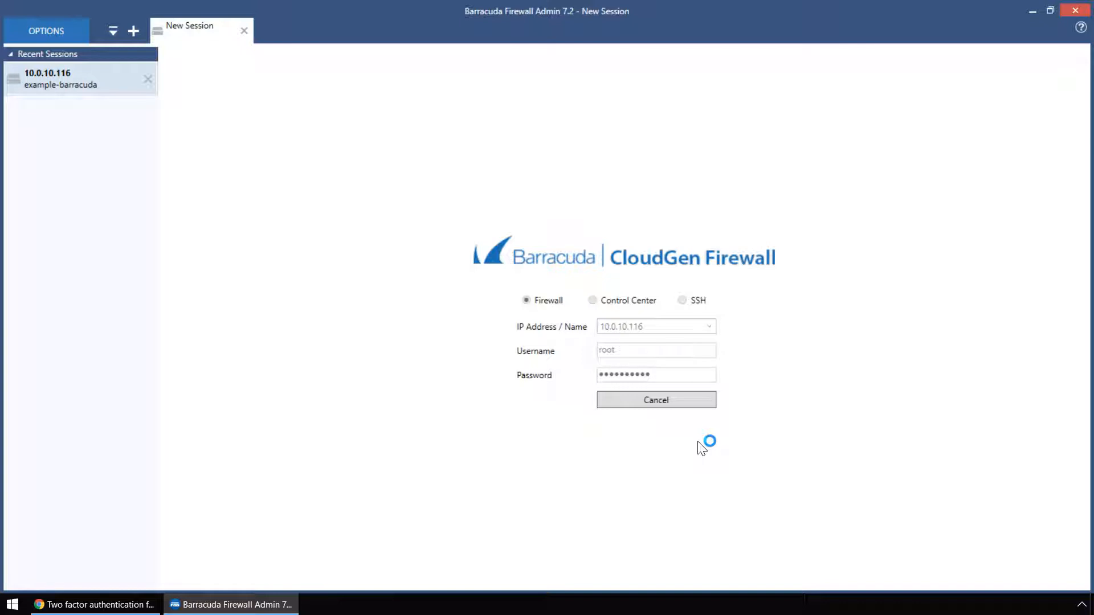
Open Infrastructure Services' Authentication Service settings in advanced configuration view
left_click(131, 57)
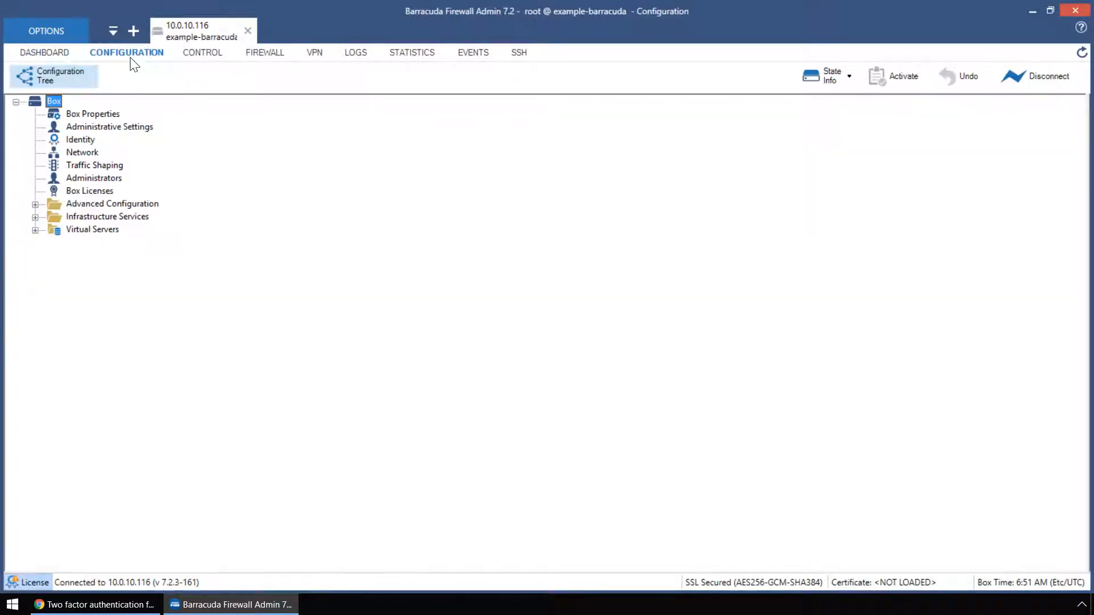
left_click(35, 217)
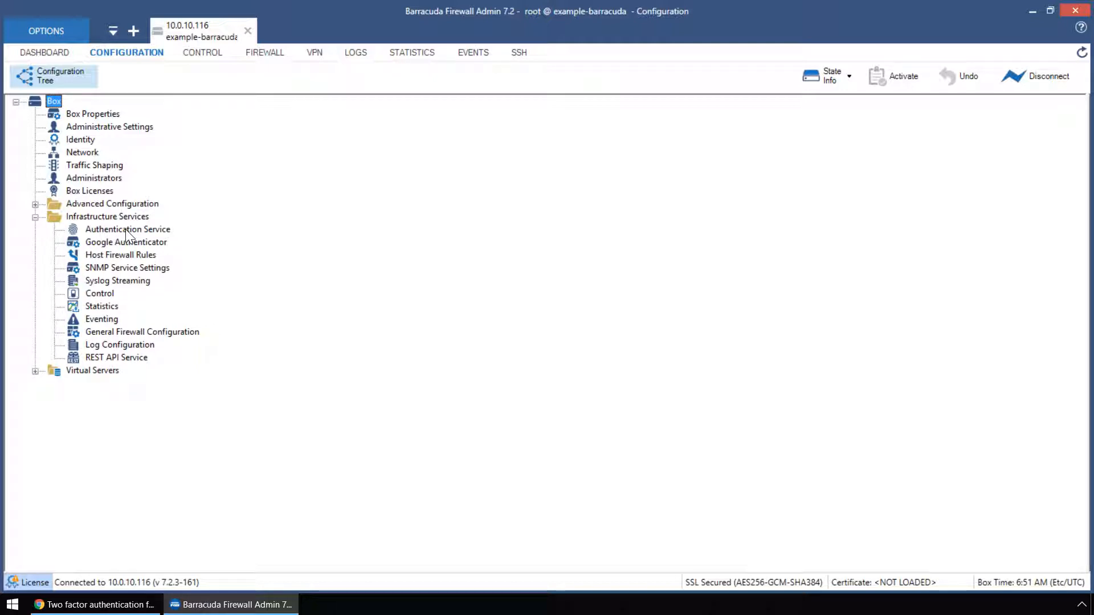
double_click(126, 231)
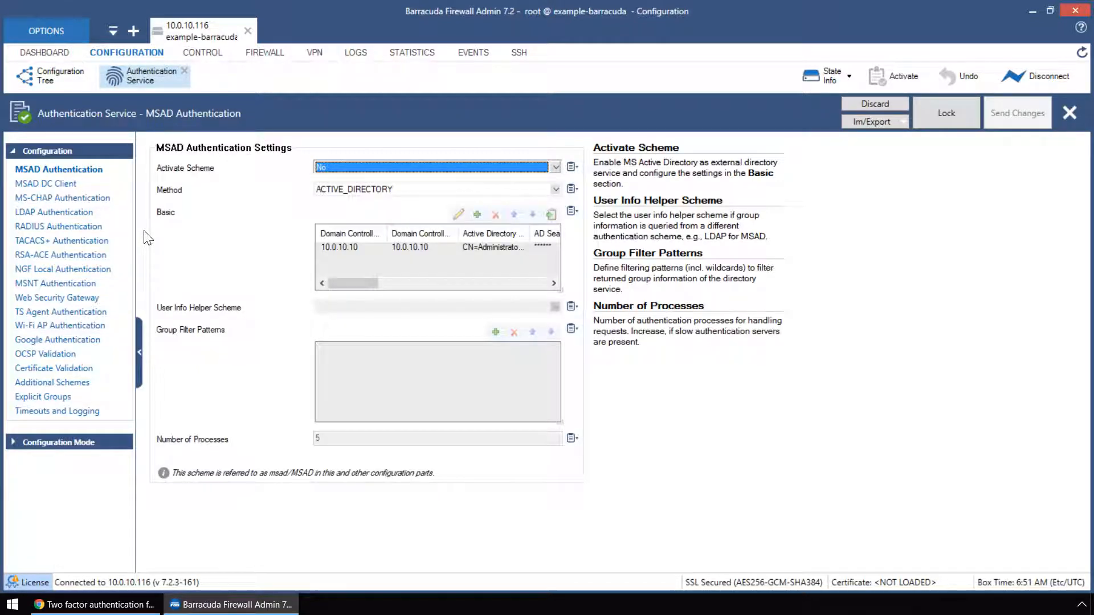
left_click(45, 445)
left_click(90, 472)
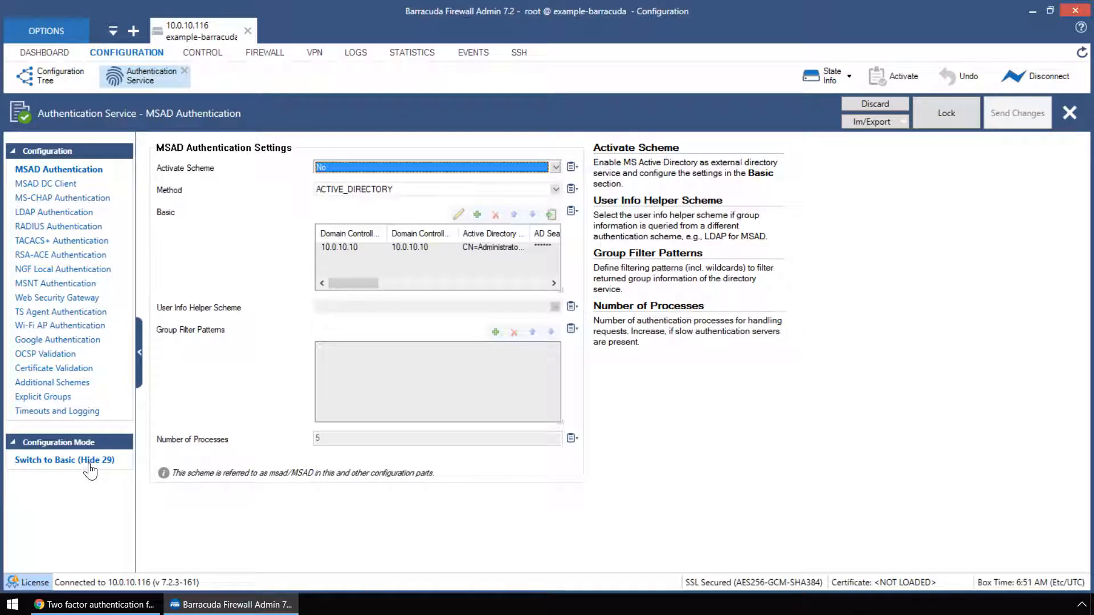
Unlock the RADIUS Authentication settings and set Activate Scheme to Yes
left_click(63, 230)
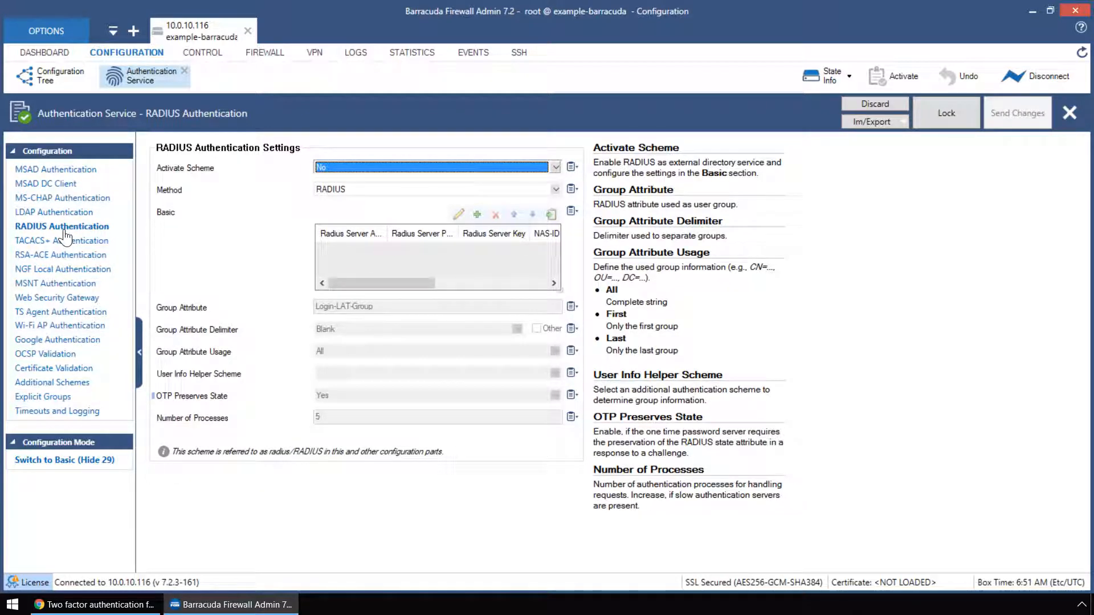
left_click(966, 122)
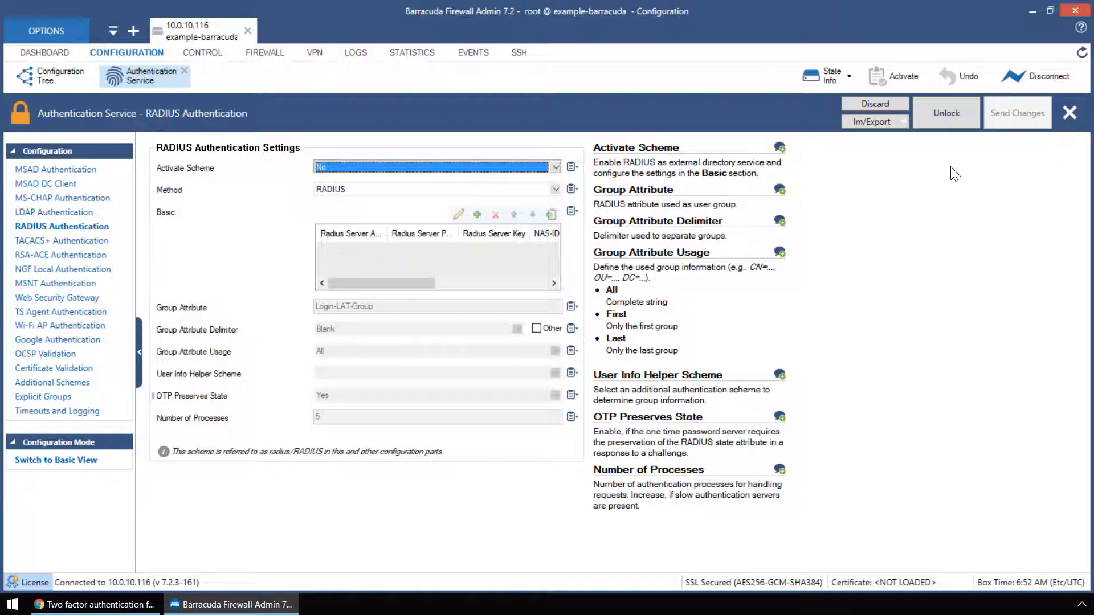
left_click(399, 167)
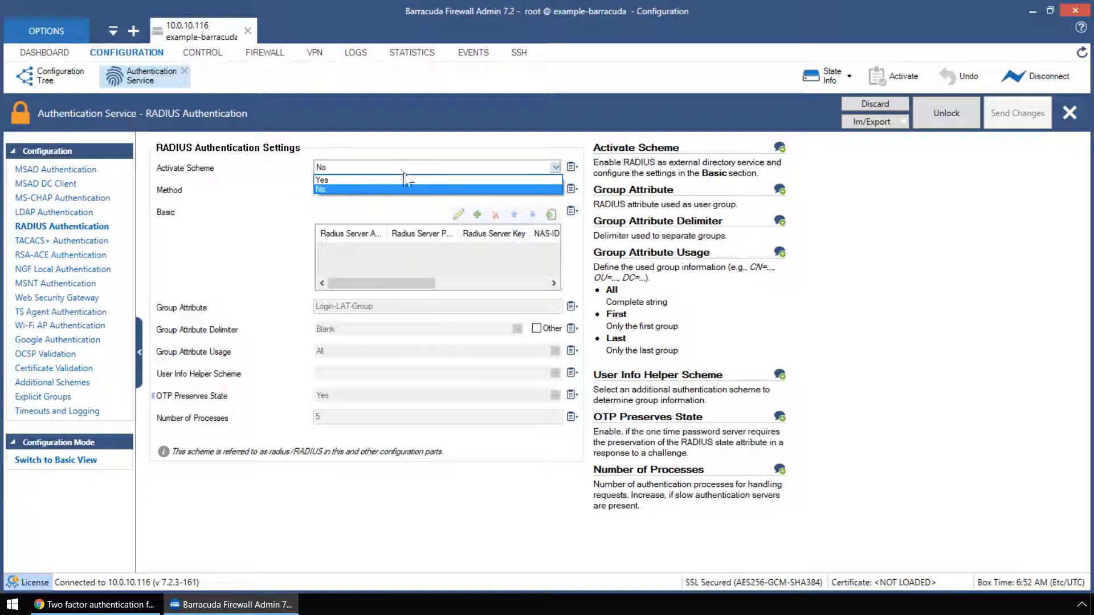
left_click(445, 180)
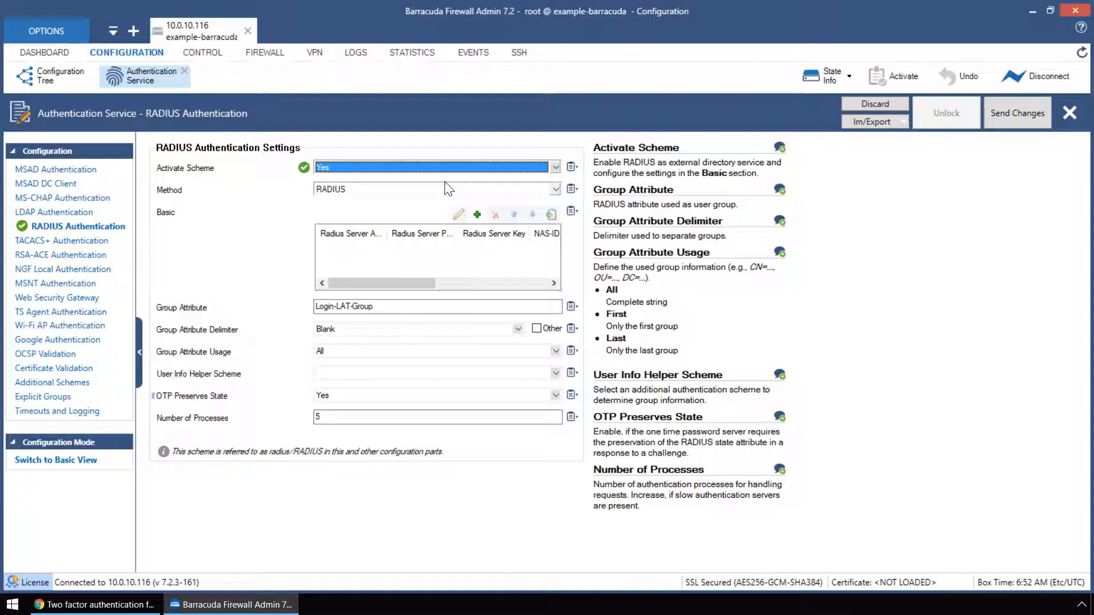
Add RADIUS server 10.0.10.162 with its shared key and a 90-second timeout
left_click(479, 218)
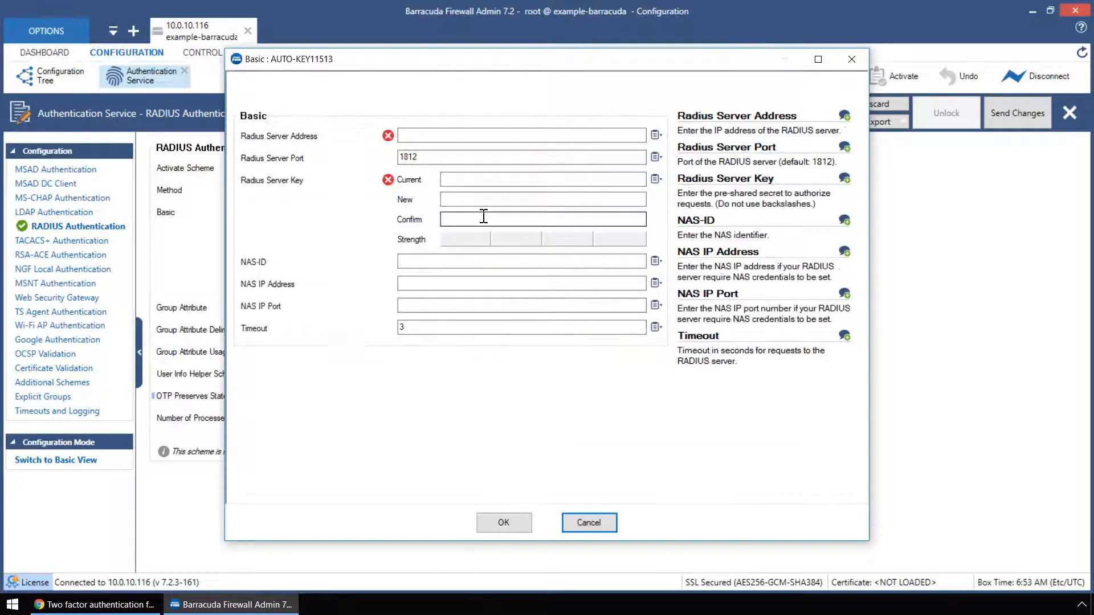
left_click(537, 136)
type("10")
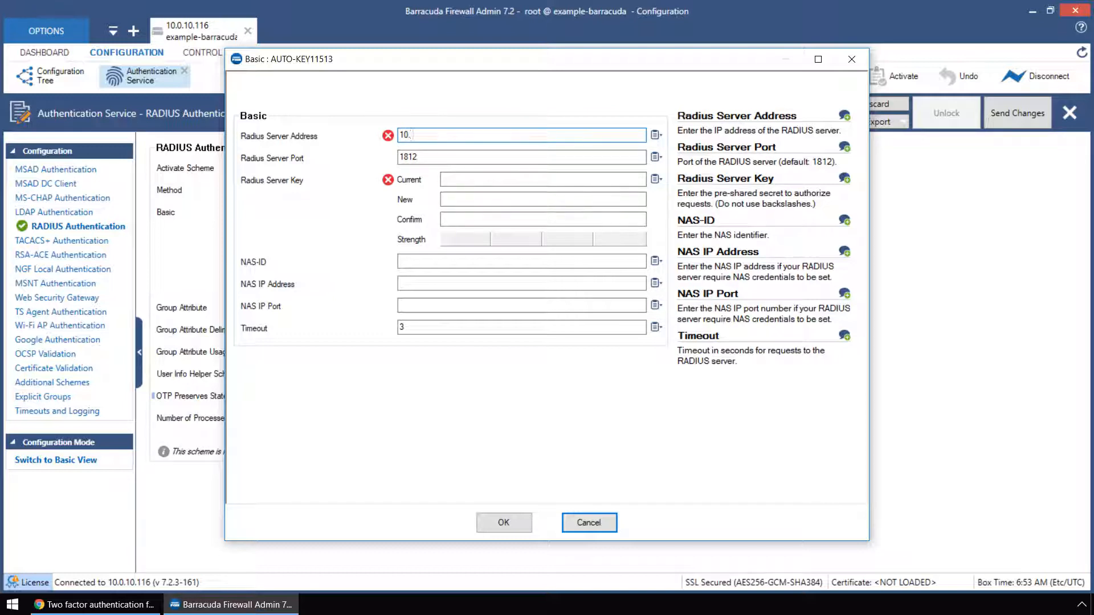
type(".0.10.162")
left_click(569, 179)
type("•••••••")
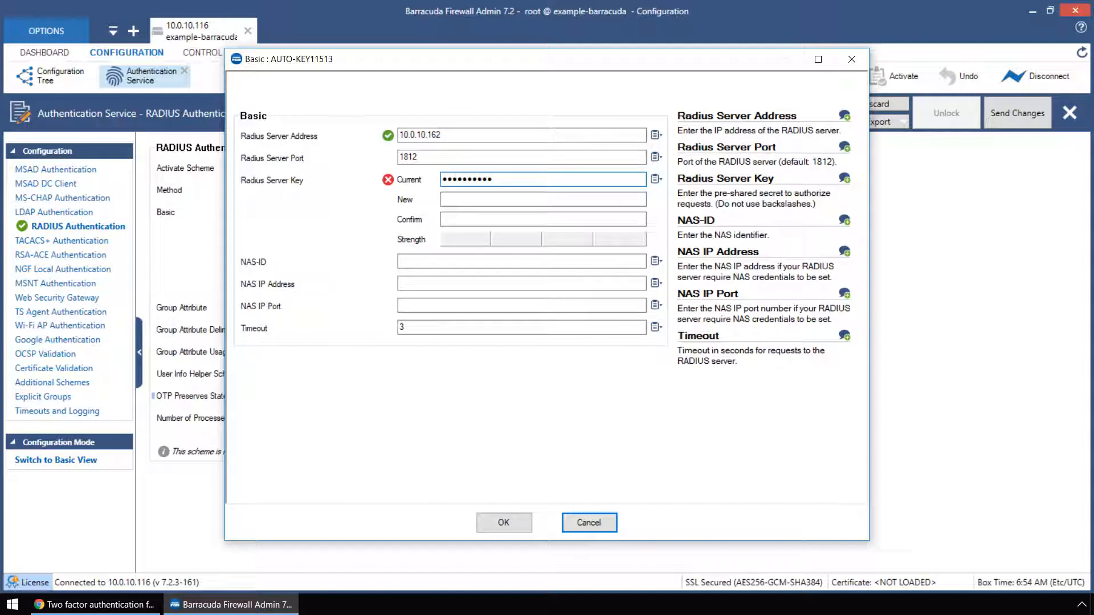
left_click(571, 199)
type("••••••••••")
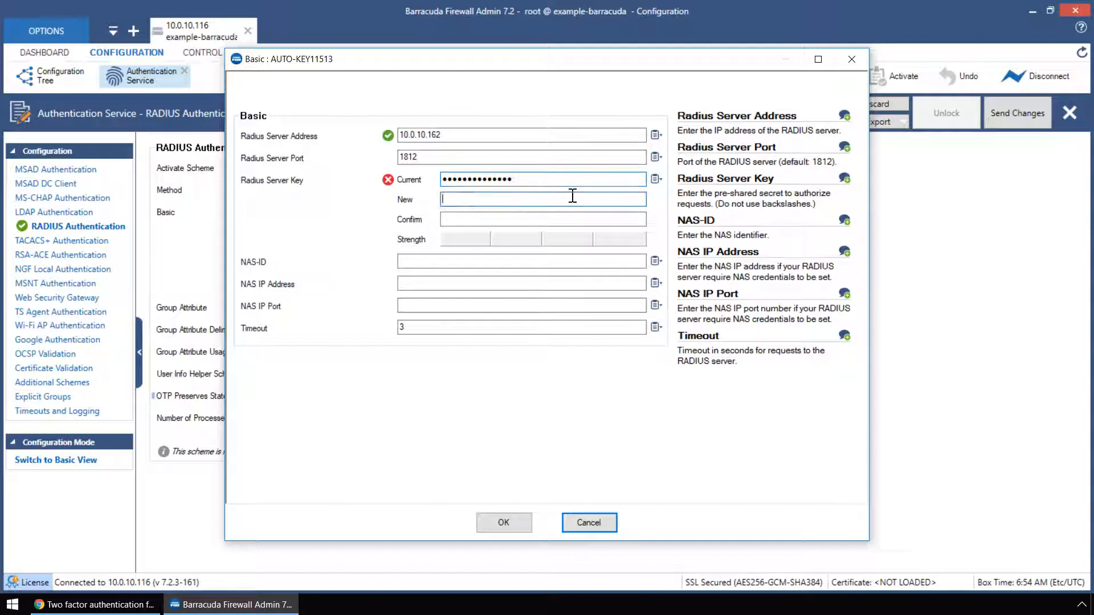
type("••••")
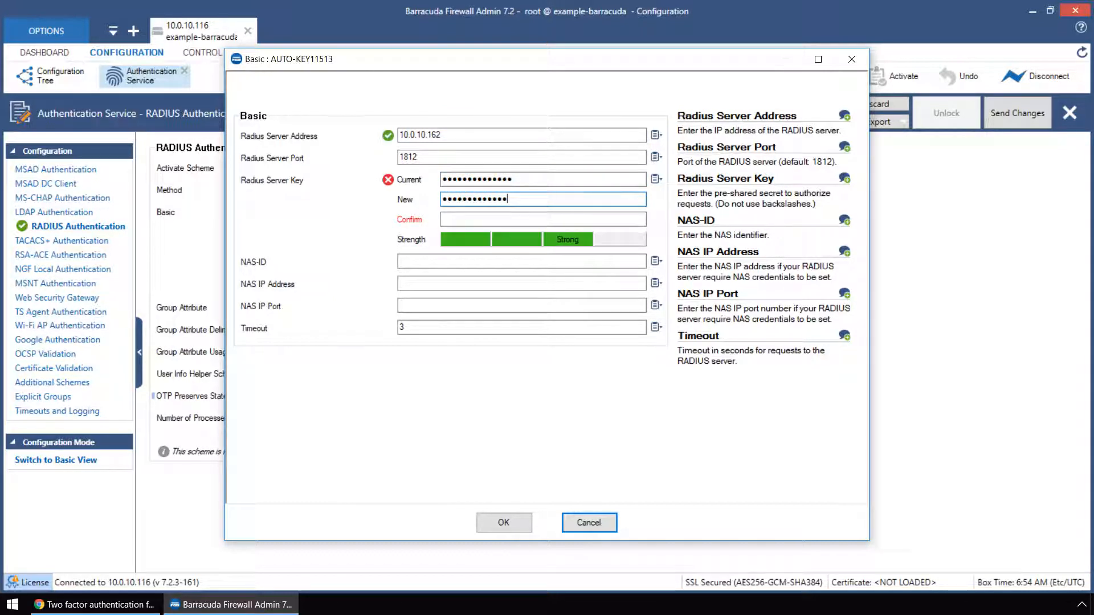
left_click(466, 217)
type("••••••••••••••")
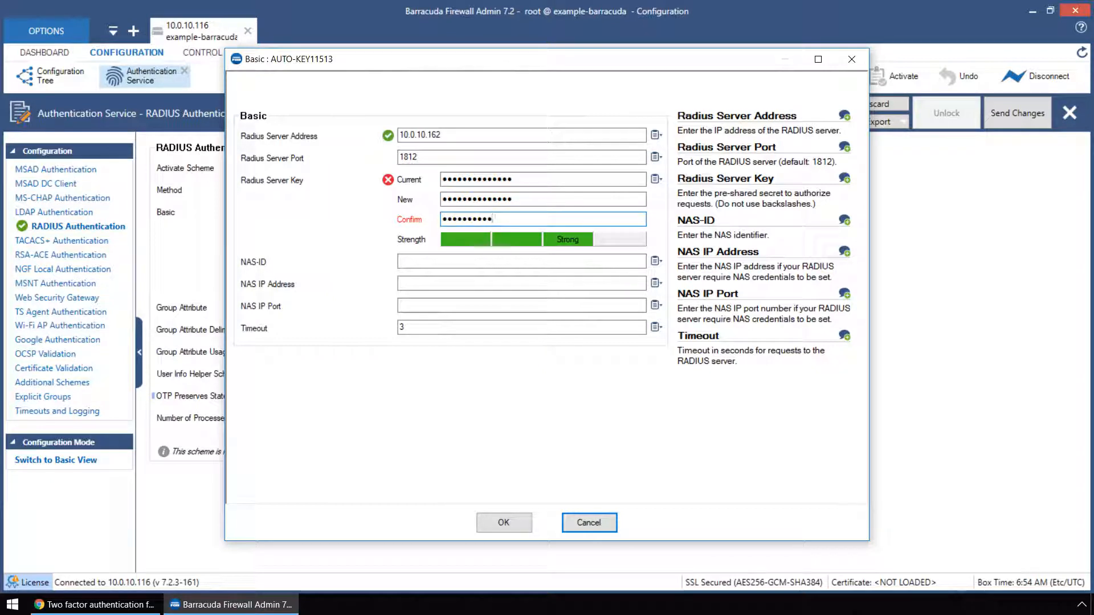
left_click(523, 525)
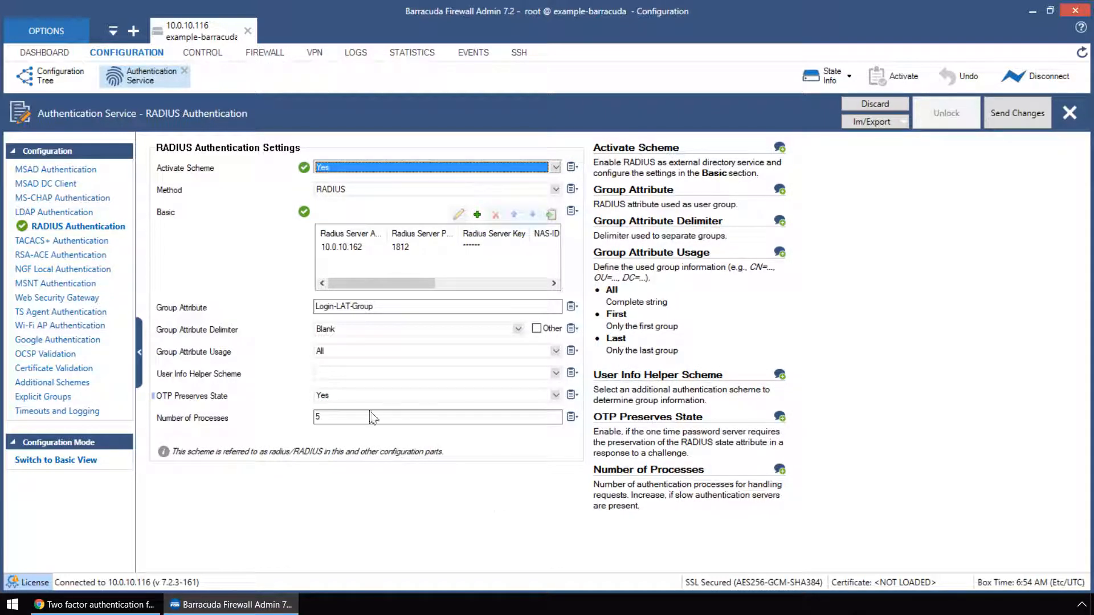
Set OTP Preserves State to Yes, then send and activate the RADIUS changes
left_click(398, 396)
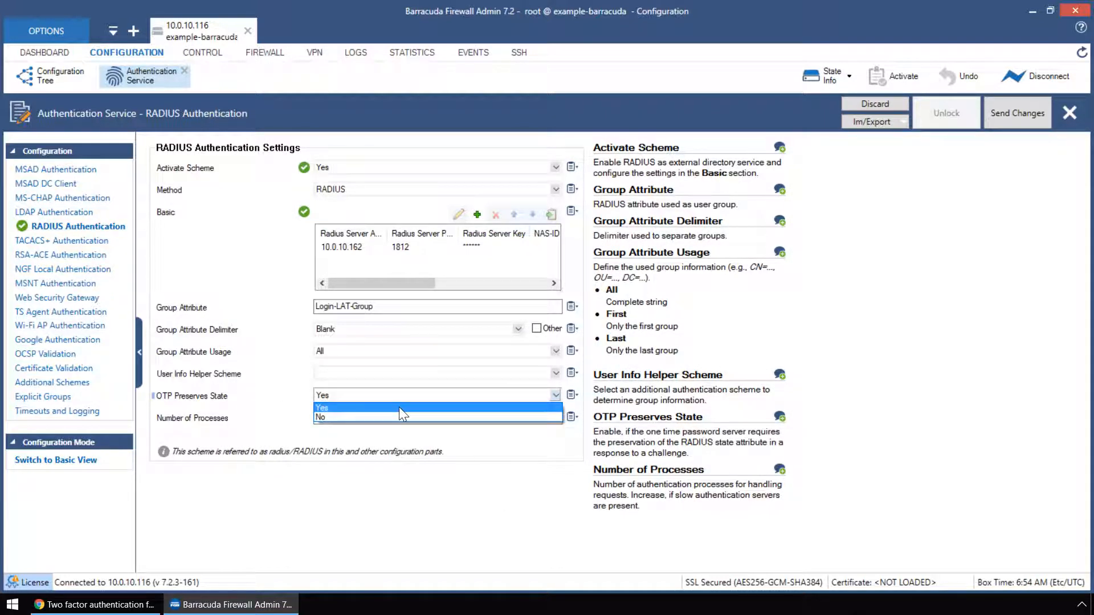
left_click(399, 407)
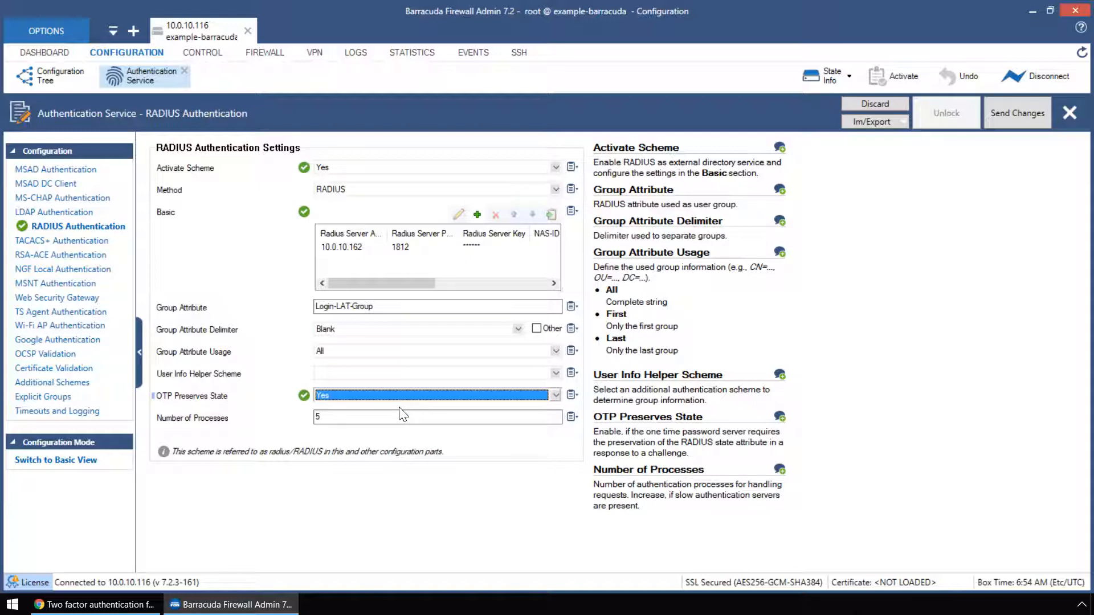
left_click(1013, 118)
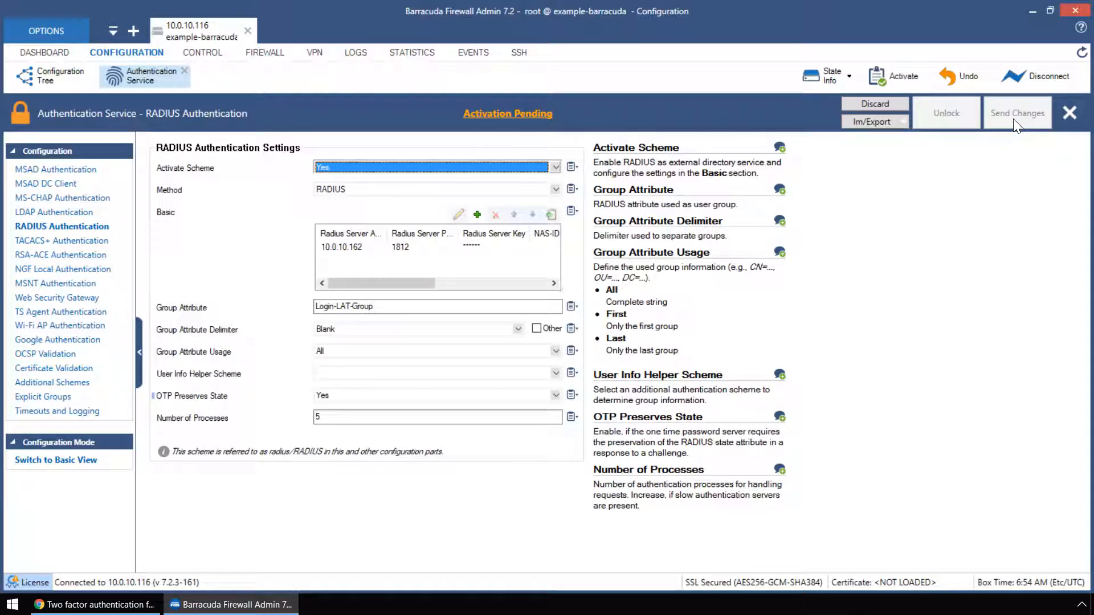
left_click(530, 114)
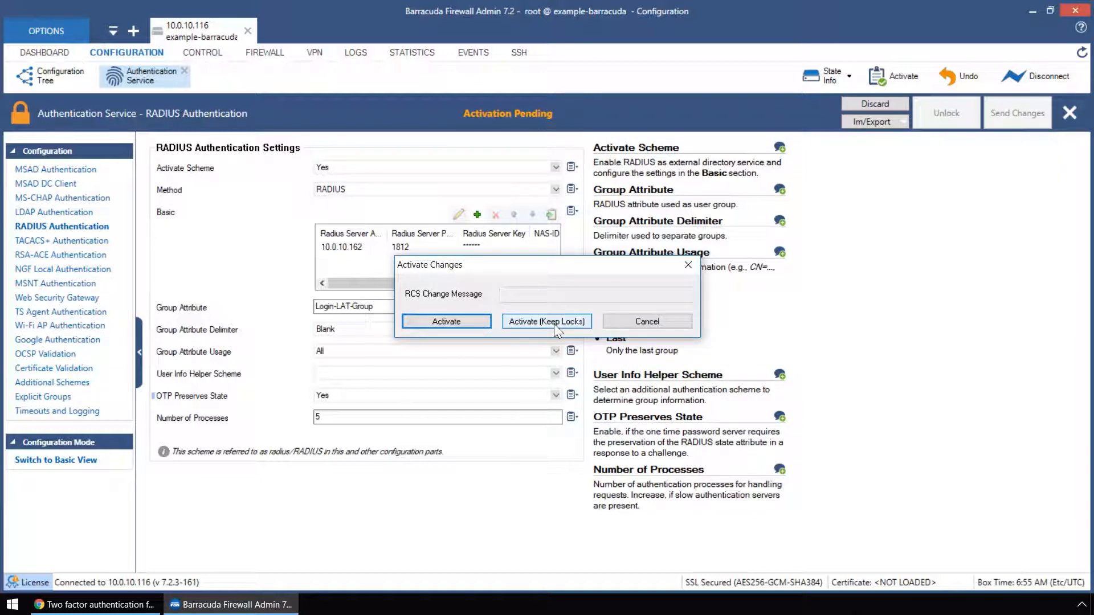
left_click(456, 320)
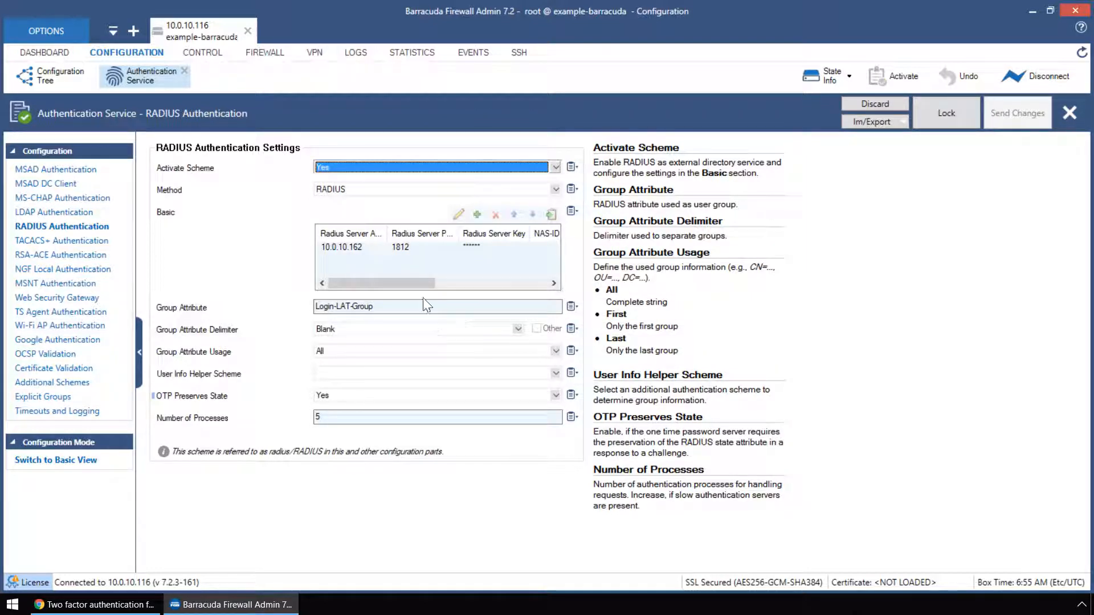
left_click(56, 76)
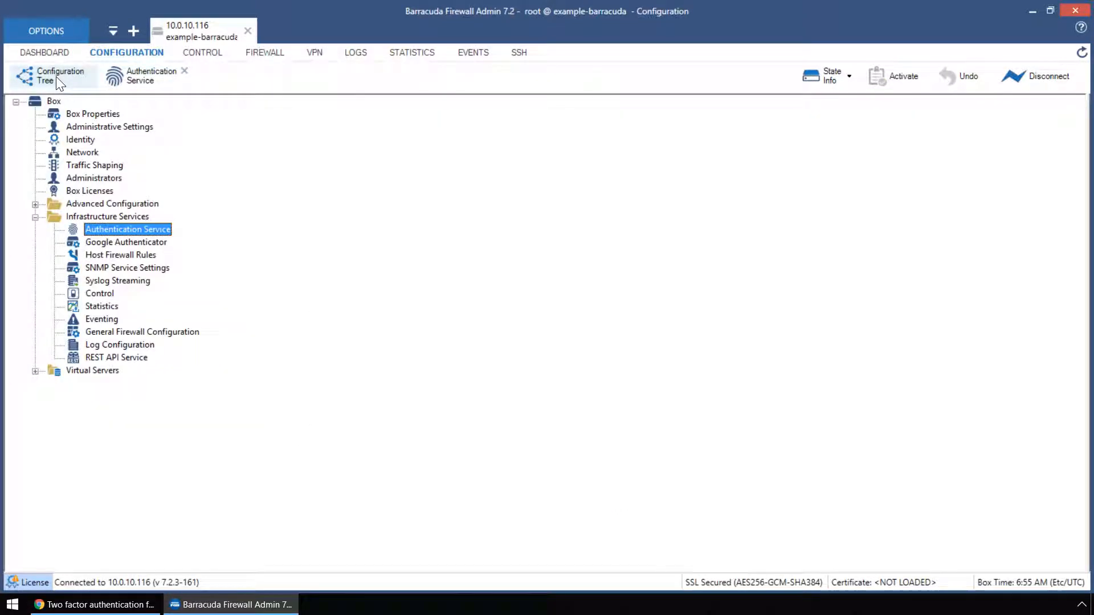
Open the S1 VPN service's SSL-VPN configuration in advanced view
left_click(35, 372)
left_click(54, 384)
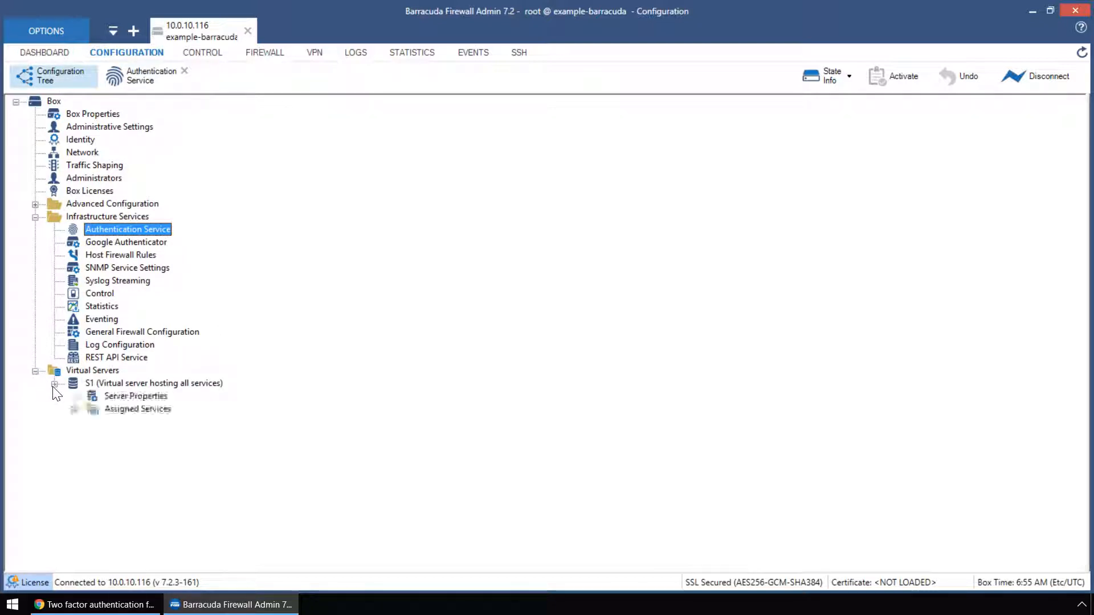
left_click(74, 410)
left_click(92, 447)
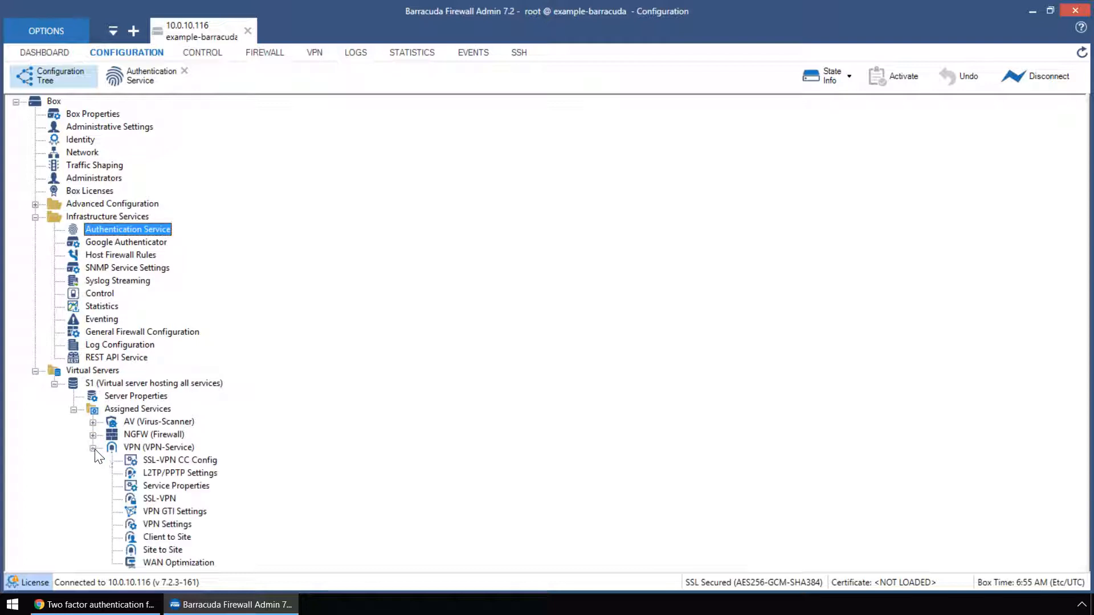
double_click(167, 498)
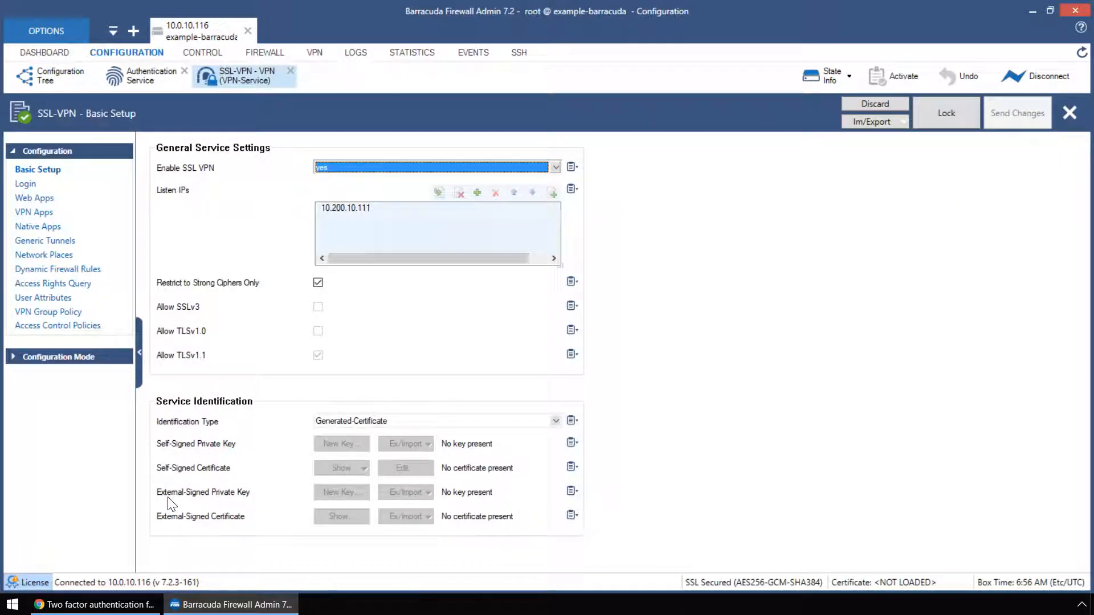
left_click(46, 357)
left_click(73, 375)
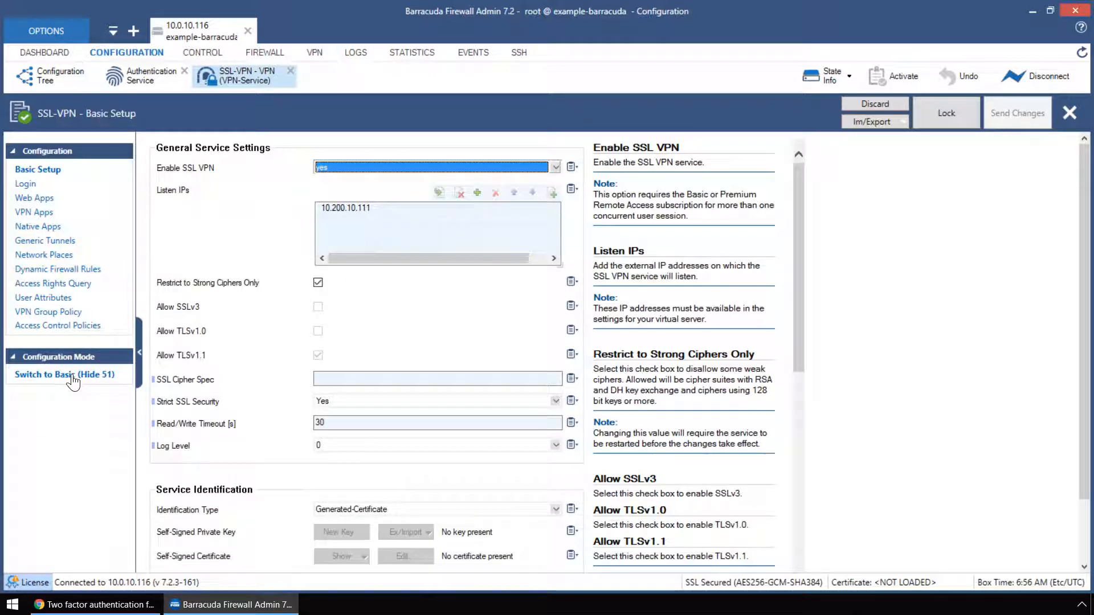
Set the SSL-VPN login Identity Scheme to Radius, then send and activate the change
left_click(25, 183)
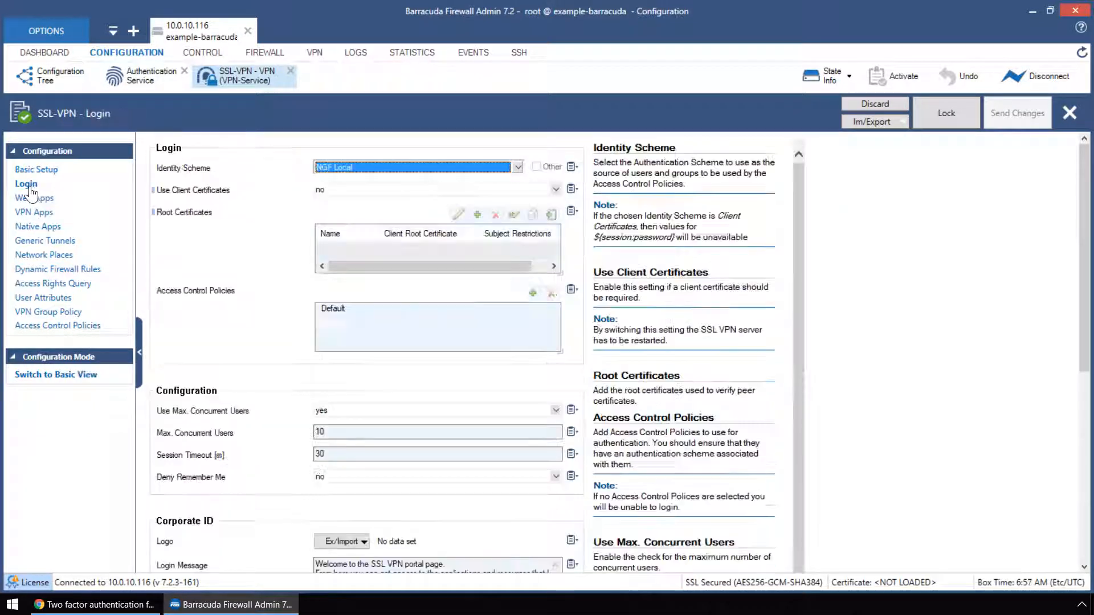
left_click(956, 114)
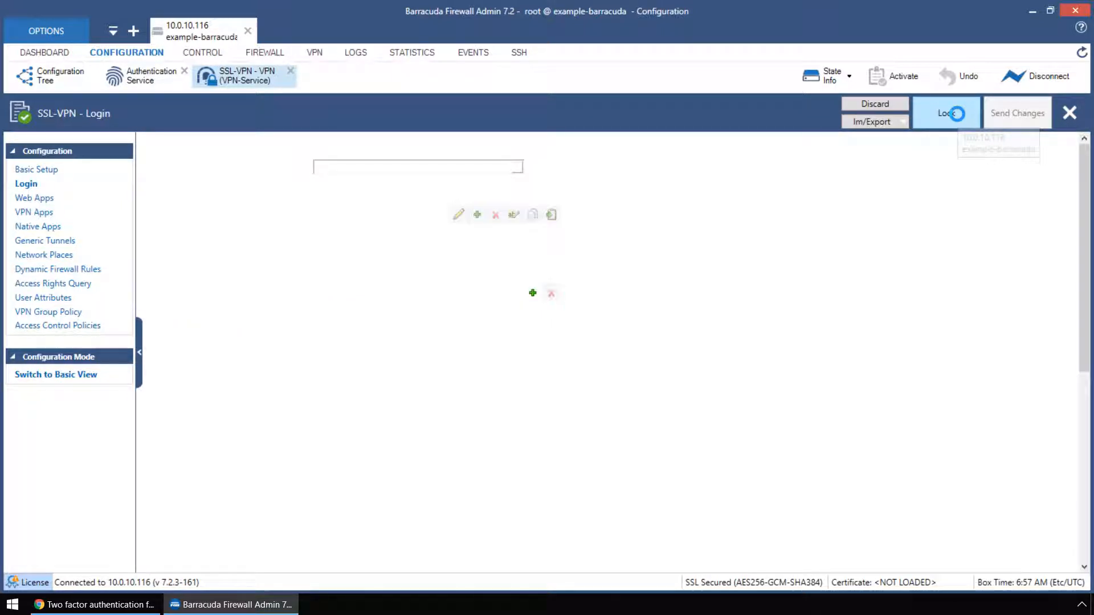
left_click(517, 167)
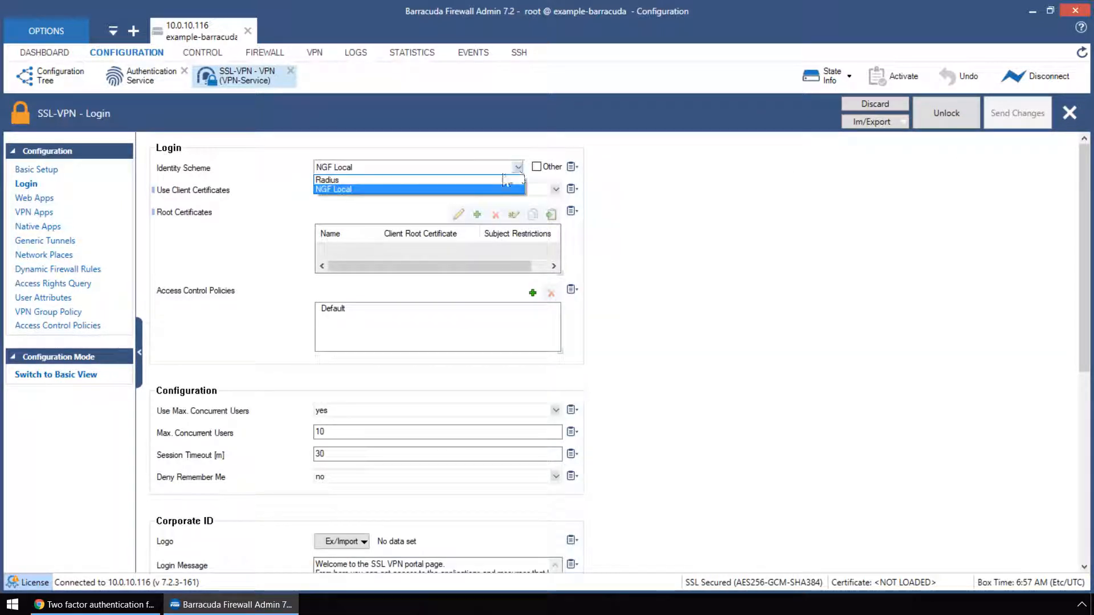
left_click(481, 180)
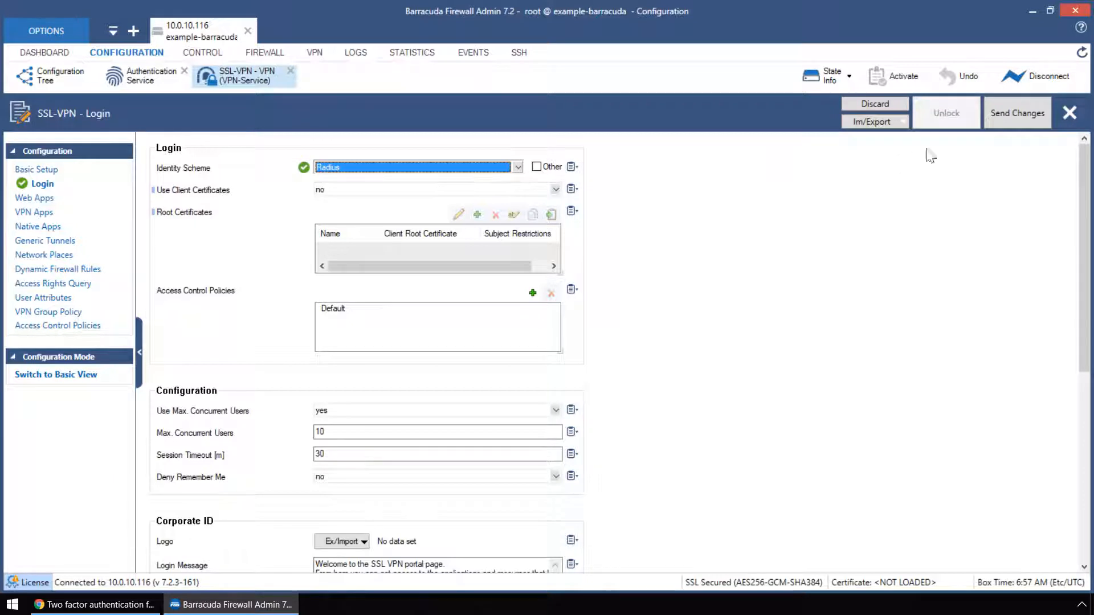
left_click(1022, 118)
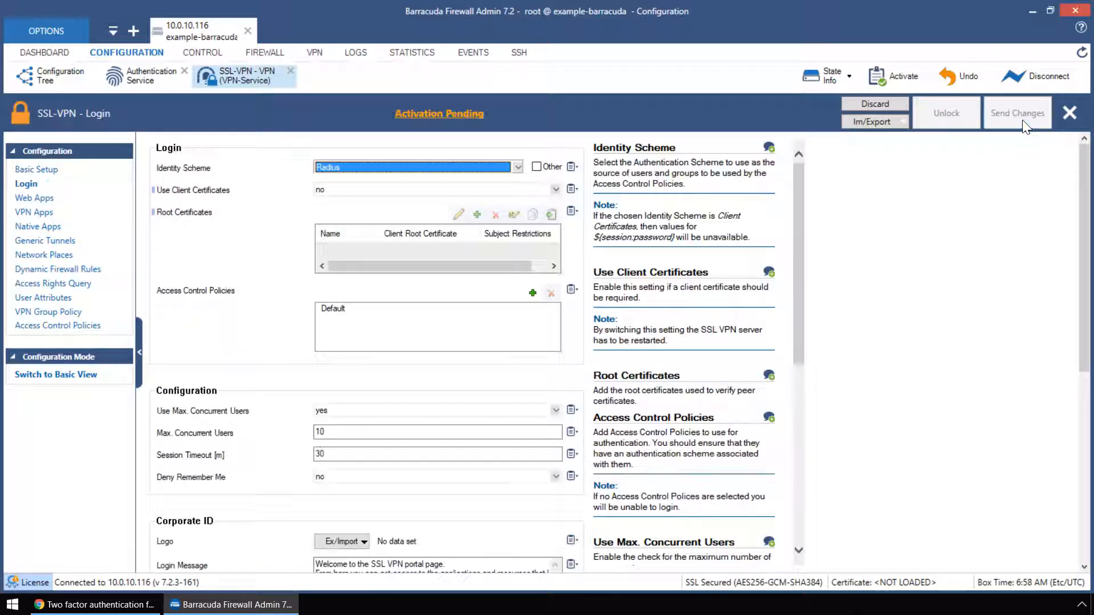
left_click(470, 114)
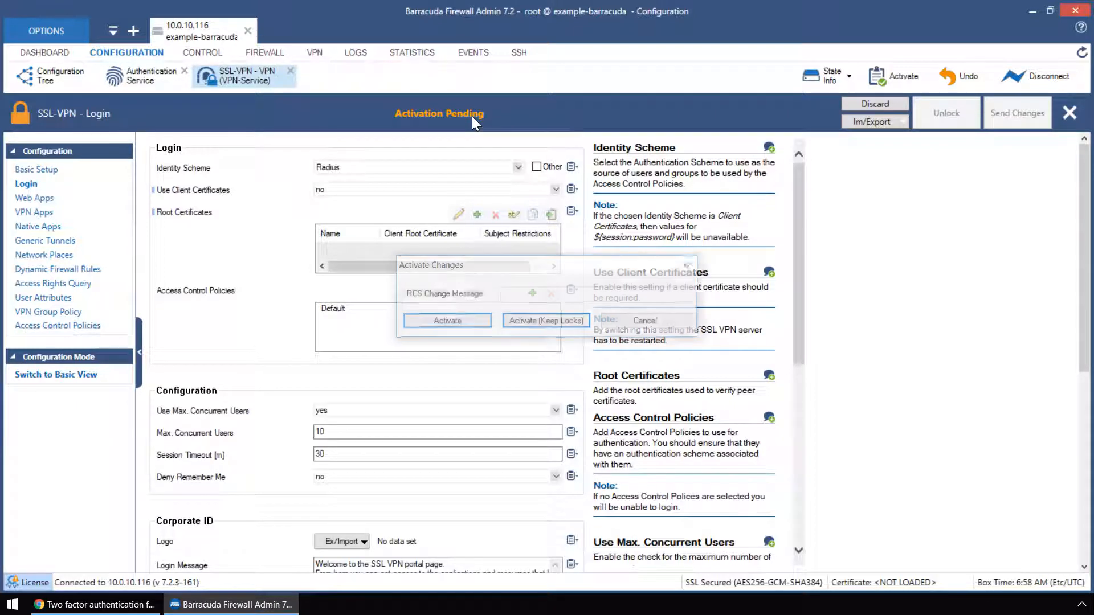
left_click(480, 322)
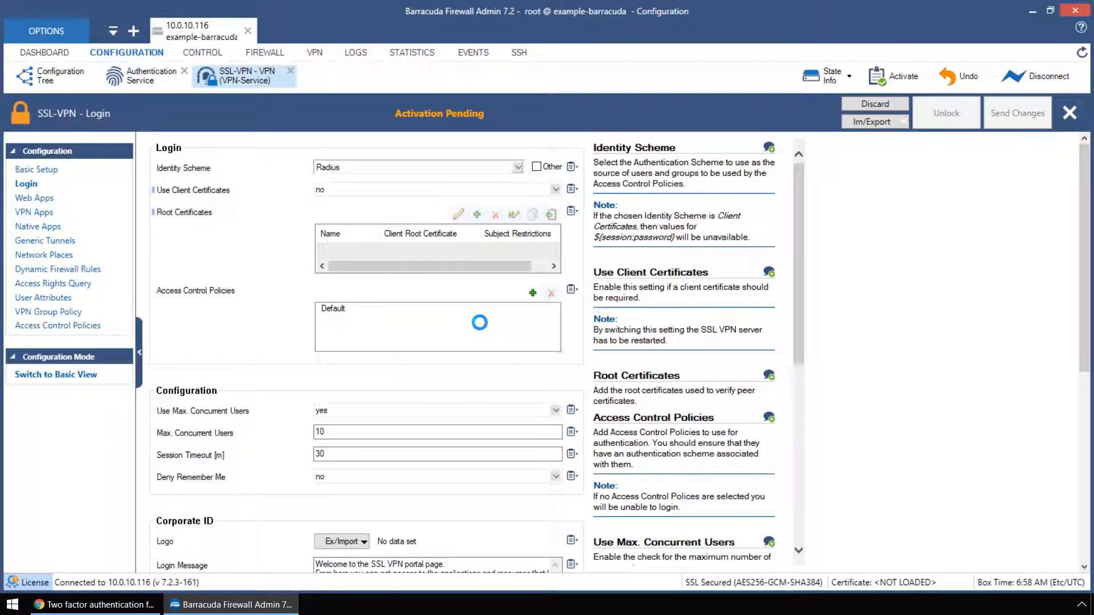
left_click(52, 76)
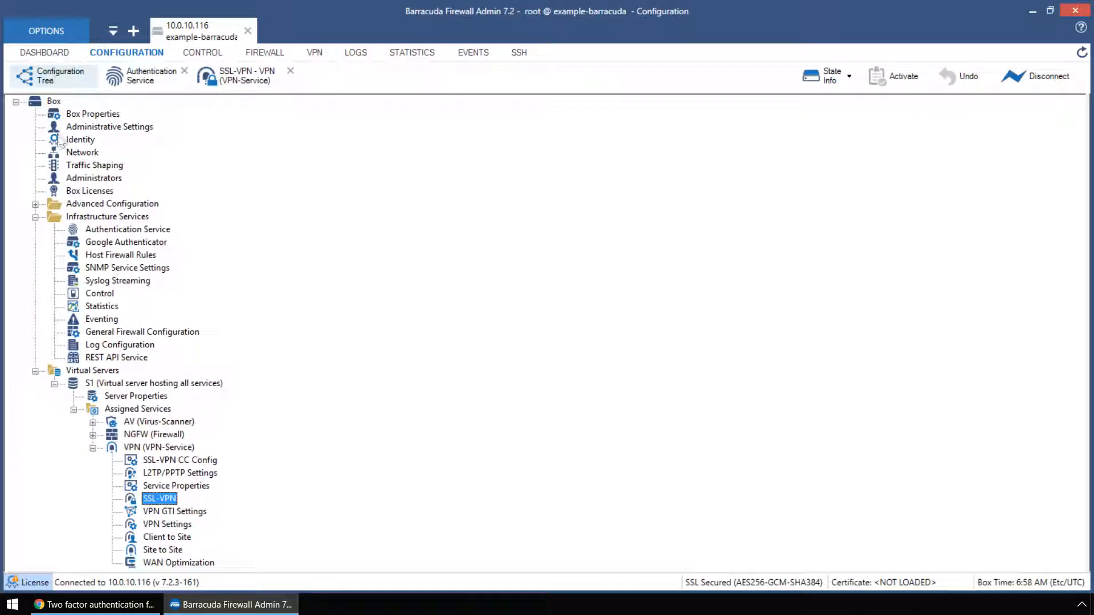
Open the Client to Site VPN's External CA group VPN settings
left_click(184, 537)
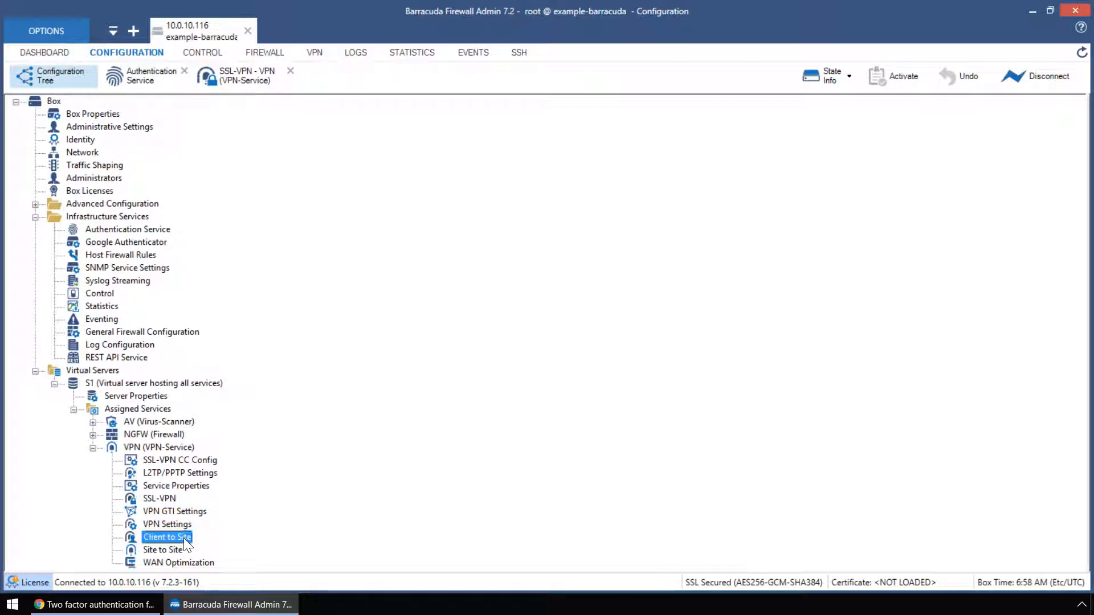
double_click(181, 537)
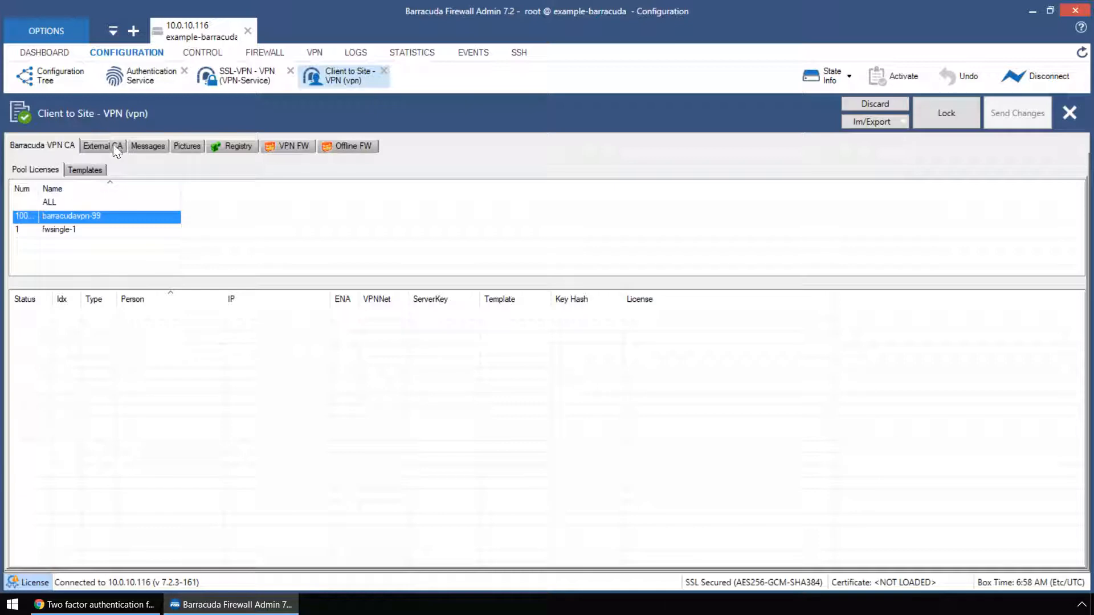
left_click(105, 147)
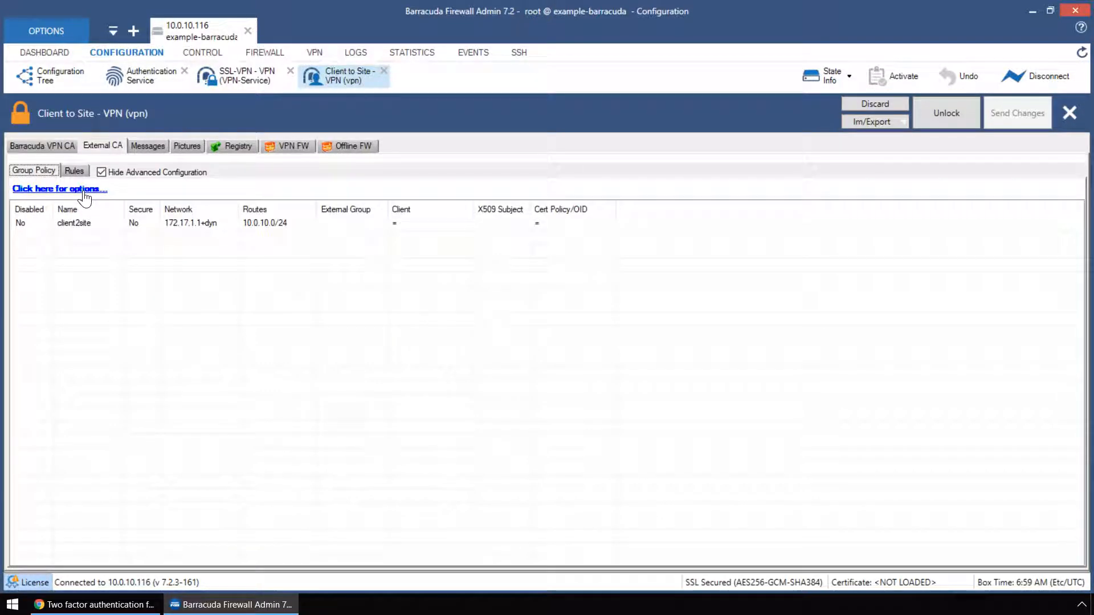
left_click(84, 191)
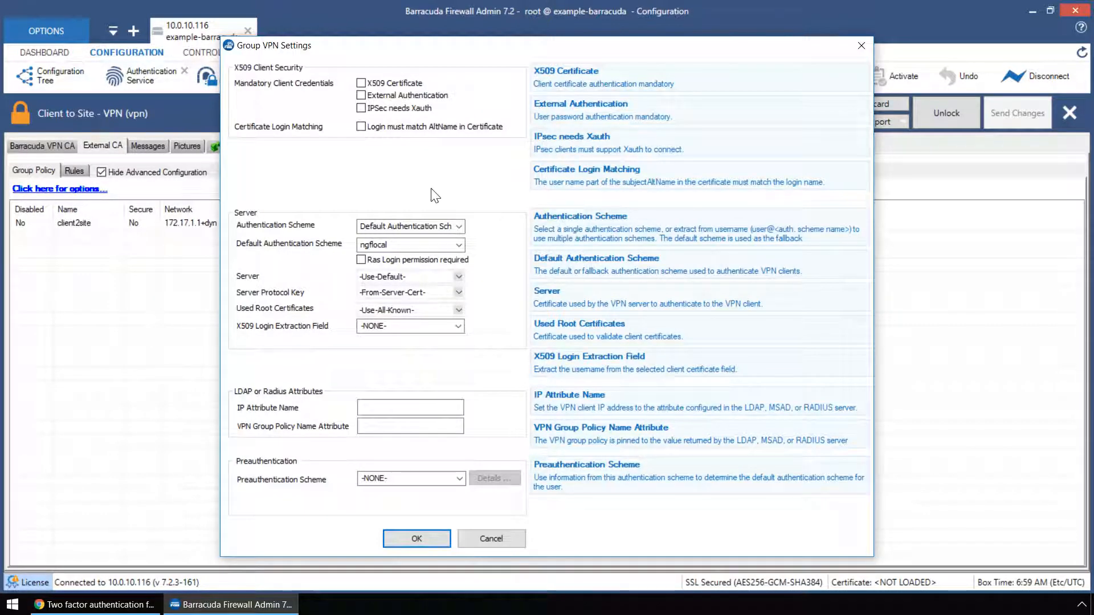
Make radius the default authentication scheme, then send and activate the changes
left_click(458, 245)
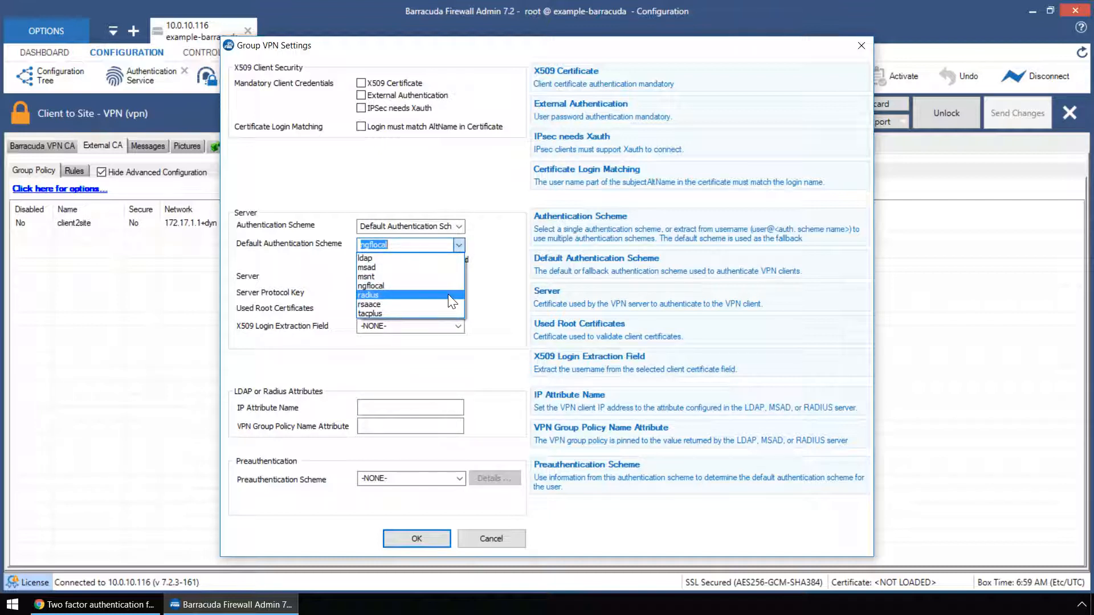
left_click(451, 295)
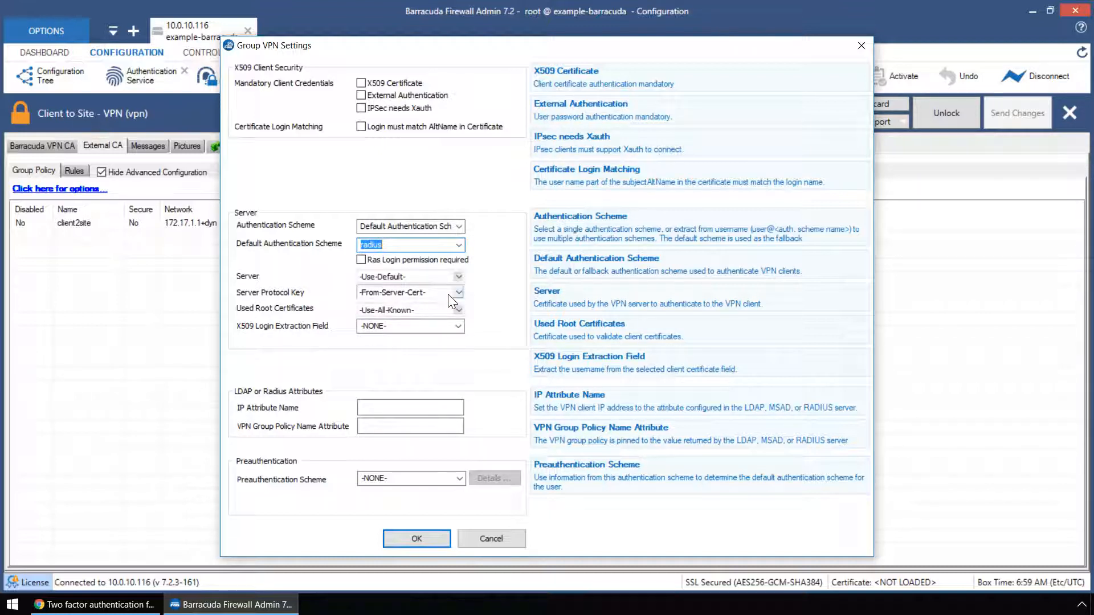
left_click(438, 542)
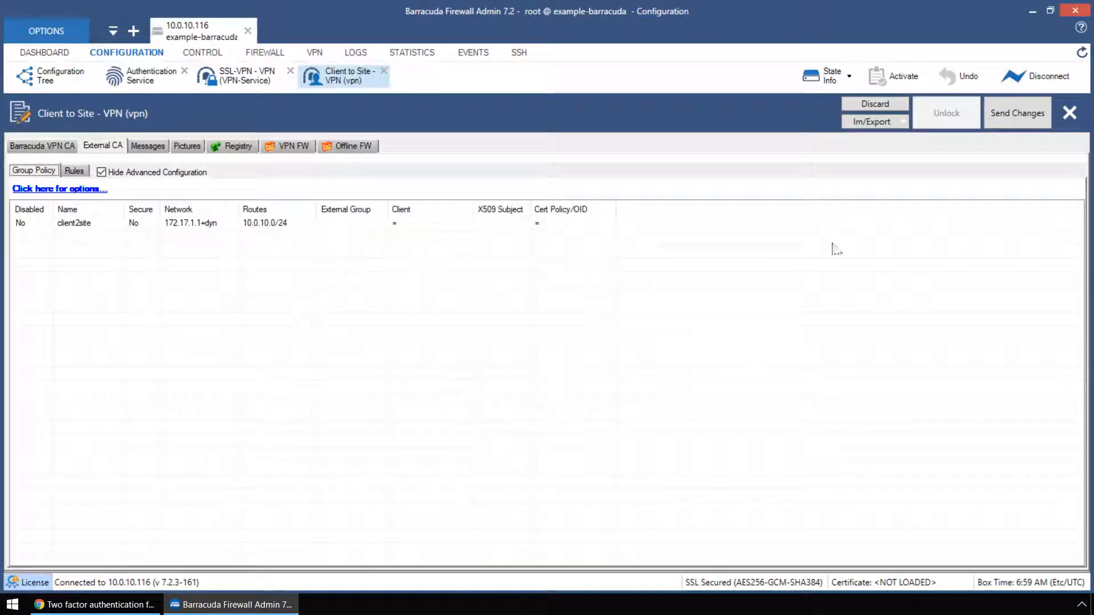
left_click(1039, 122)
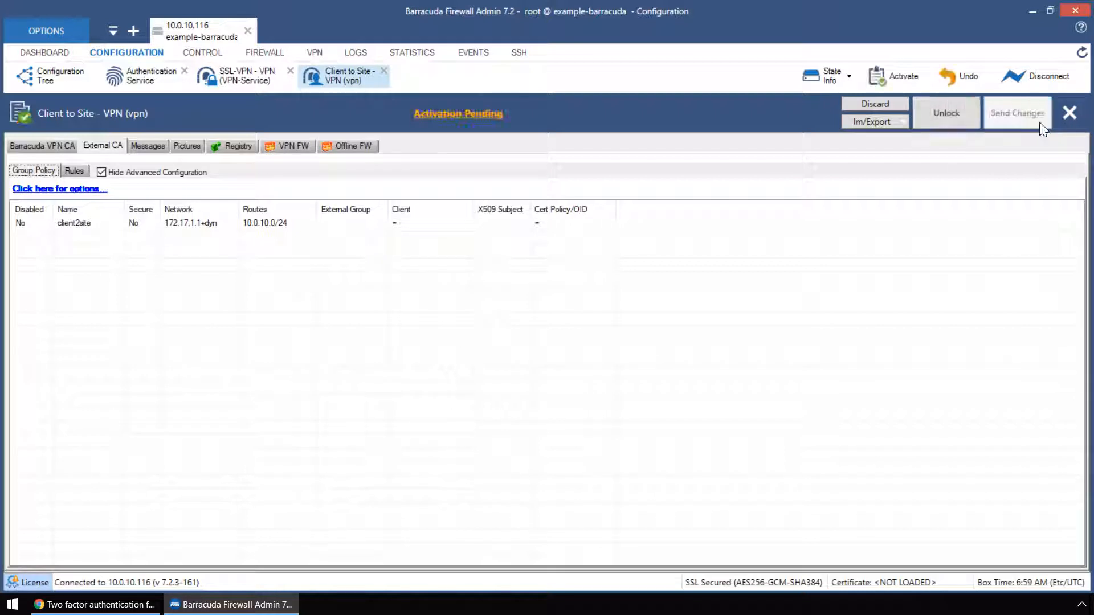
left_click(490, 115)
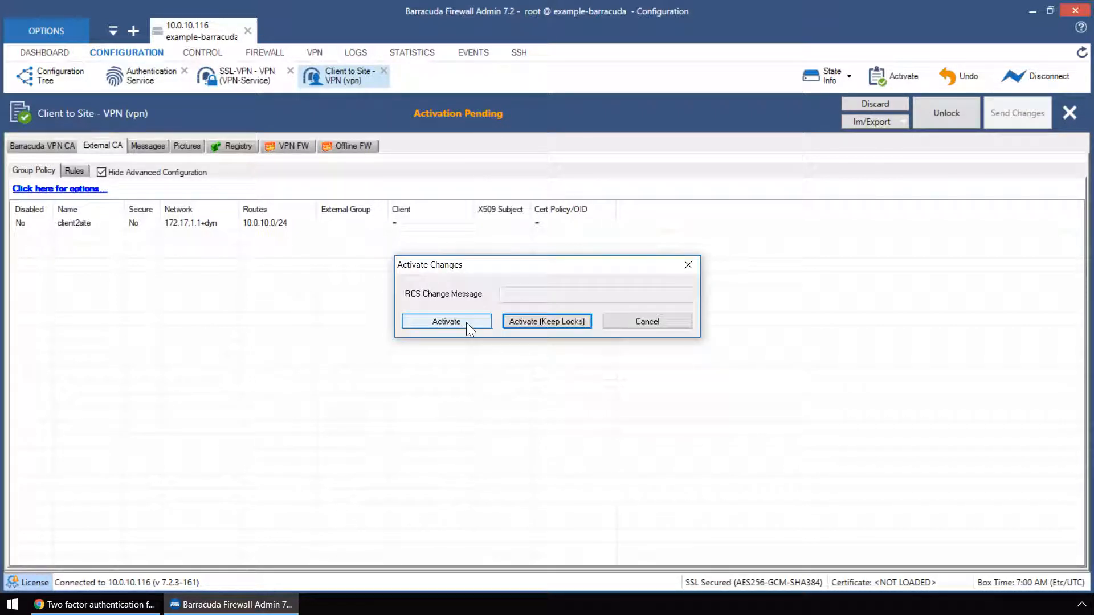
left_click(446, 321)
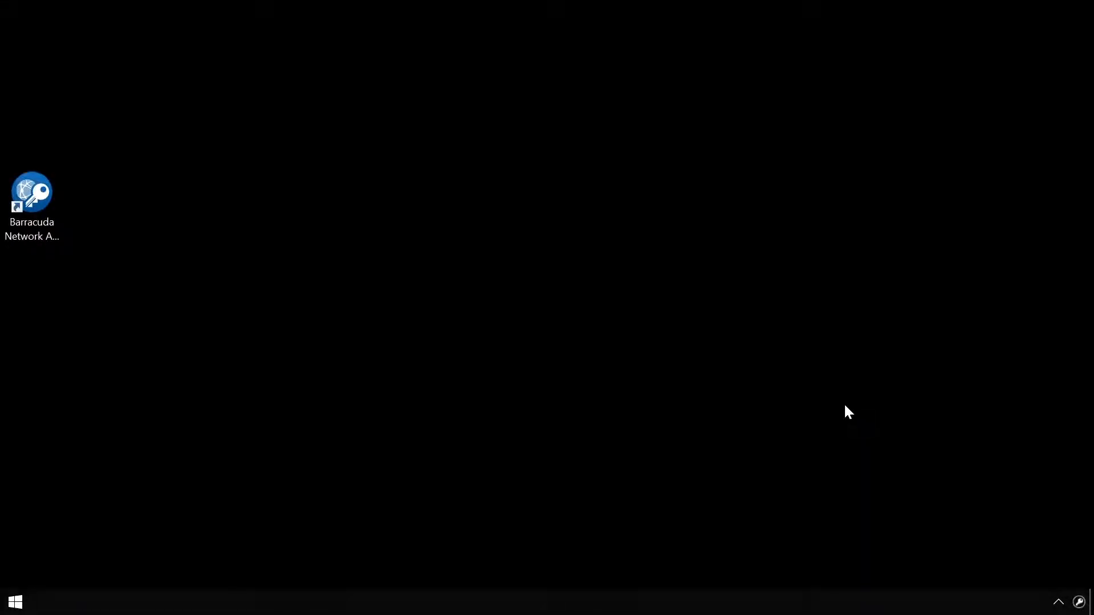
Start a VPN connection with the vpn.example.com profile in Barracuda Network Access Client
double_click(31, 197)
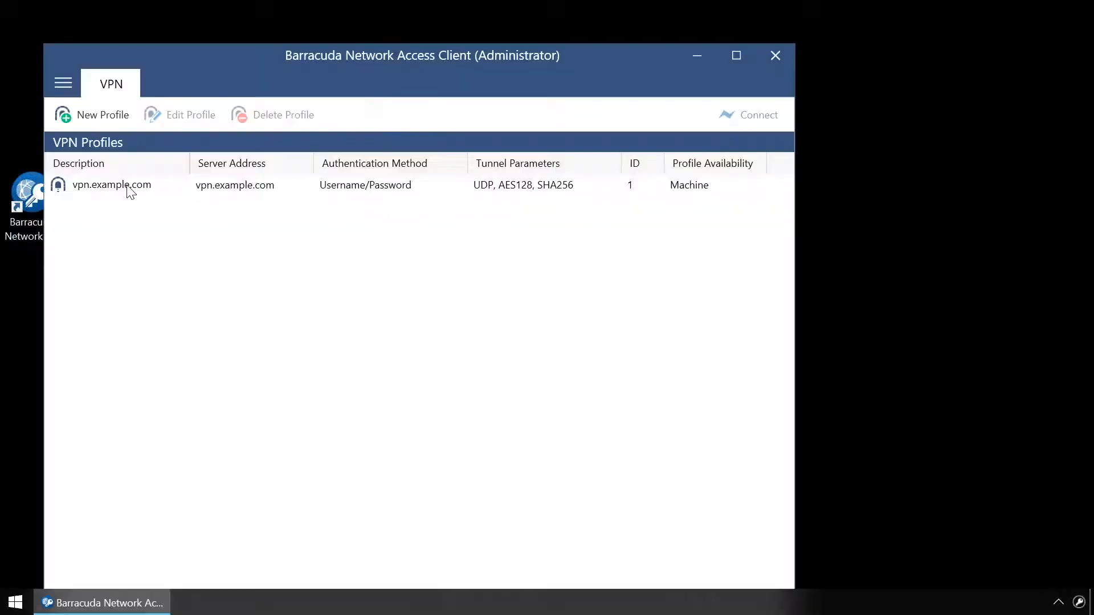
left_click(131, 188)
right_click(132, 188)
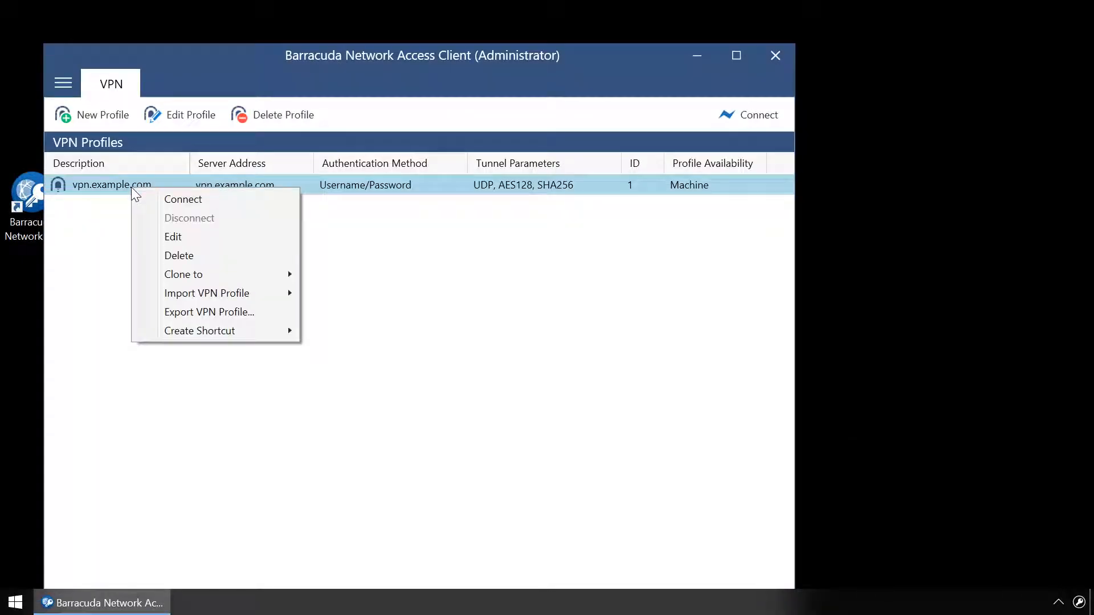
left_click(171, 201)
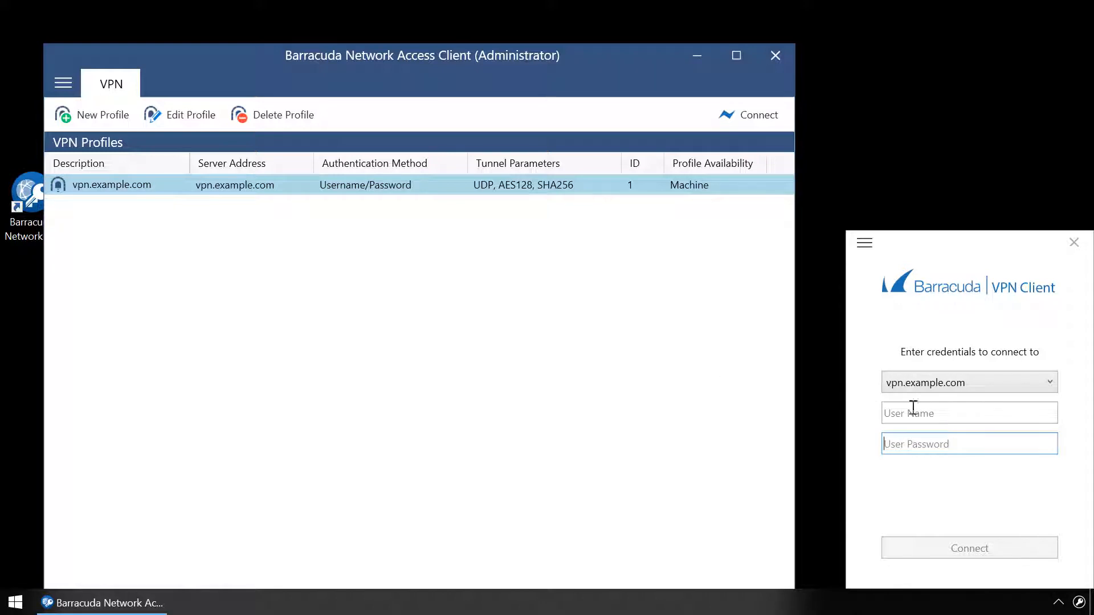
Log in with the test user's username, password and one-time password
left_click(976, 414)
type("john.doe")
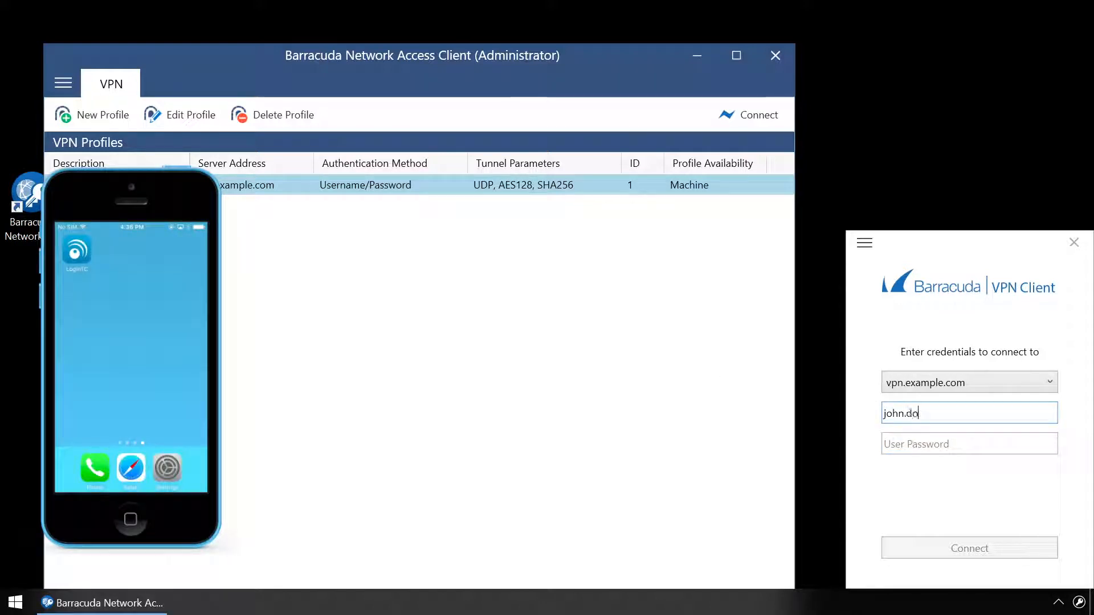
left_click(998, 444)
type("●●●●●●●●")
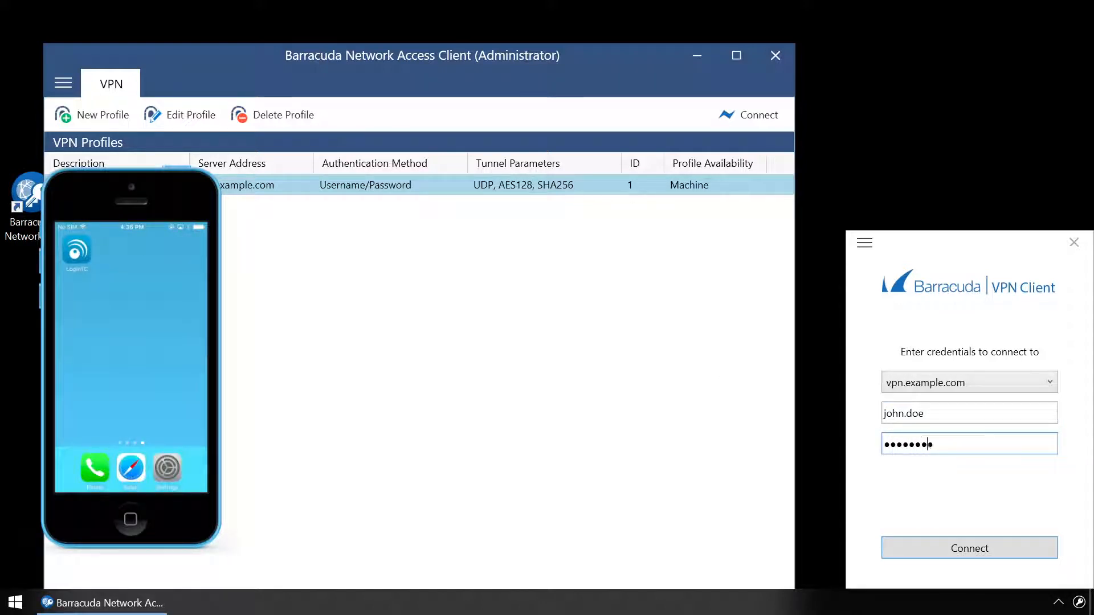
left_click(1008, 546)
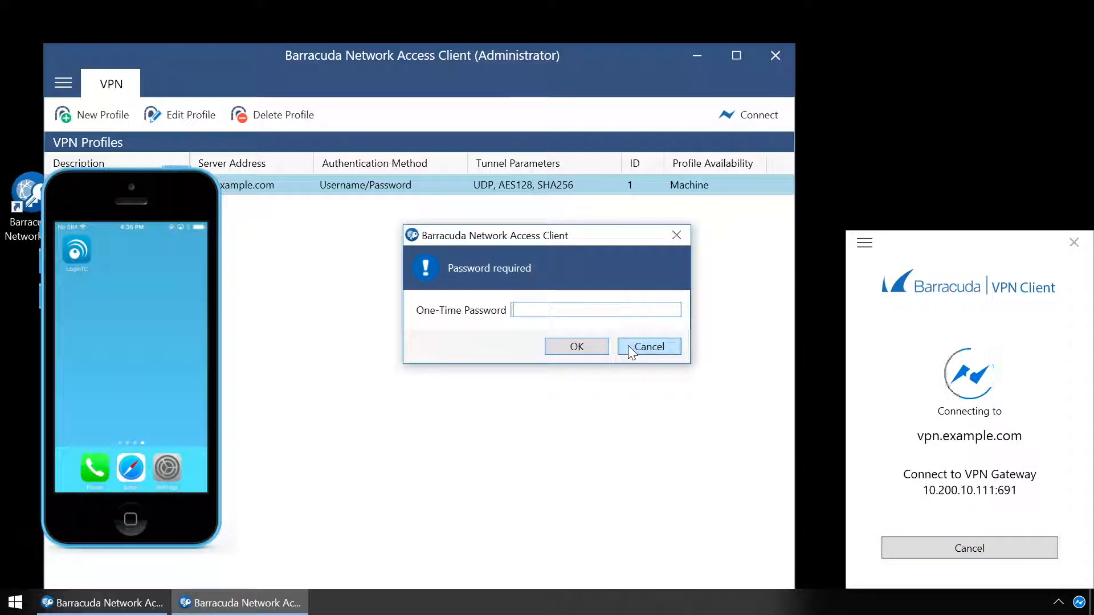
type("●")
left_click(593, 347)
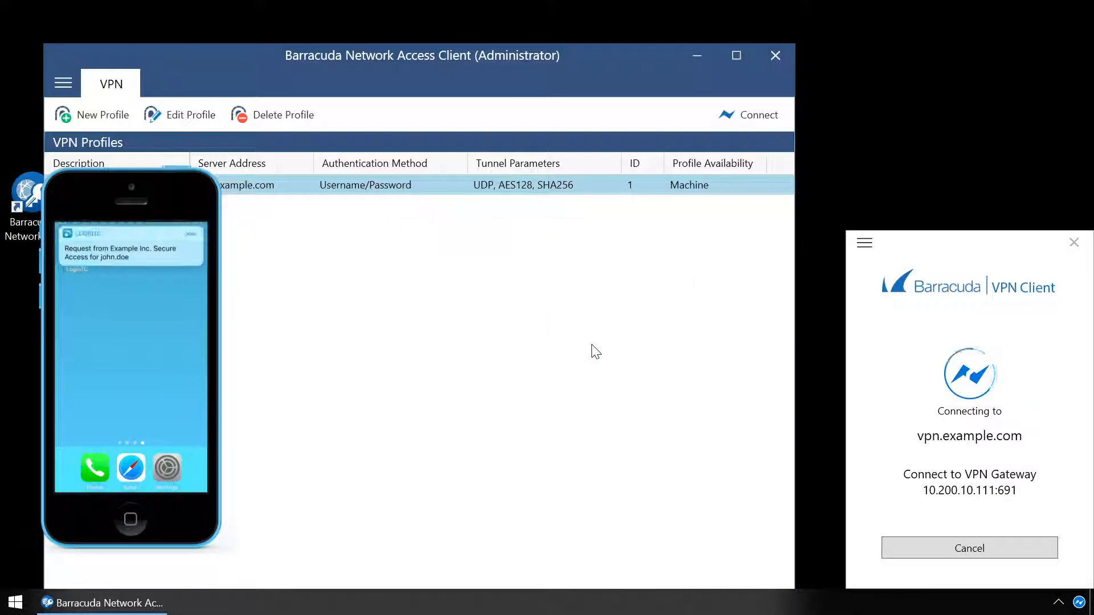